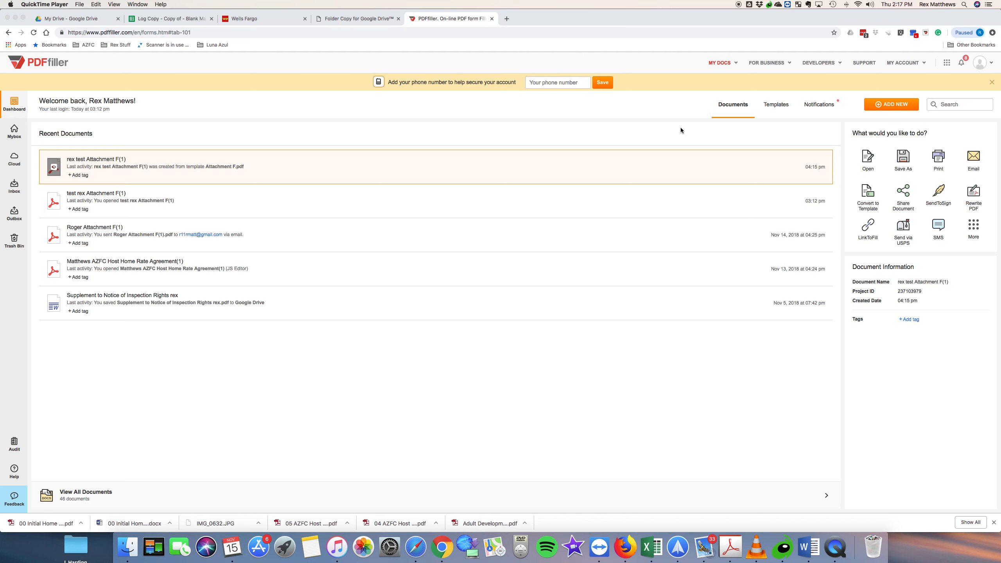
Create a new document from the Attachment F template, adding the provider's first name and "test" before the suggested name
click(775, 104)
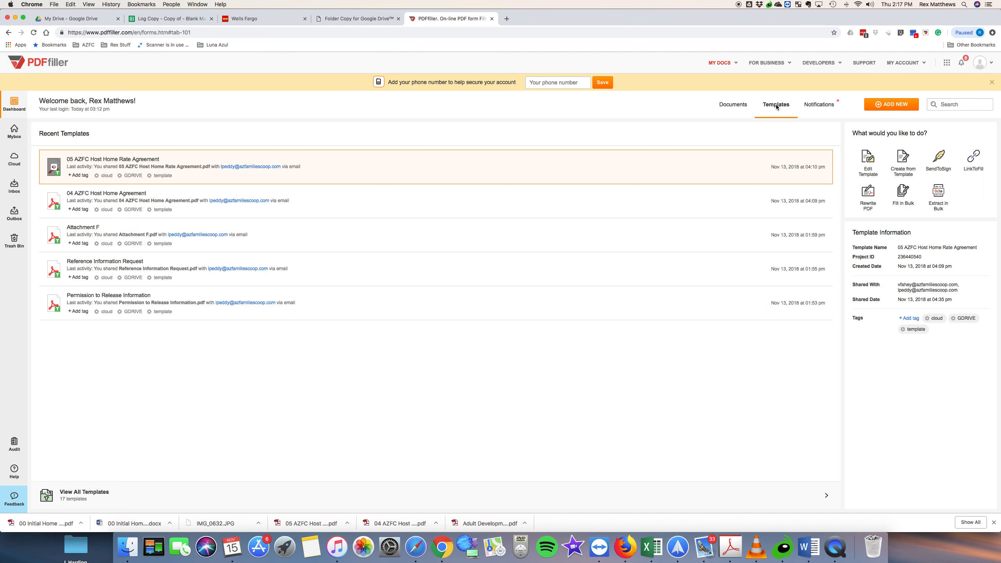
click(903, 167)
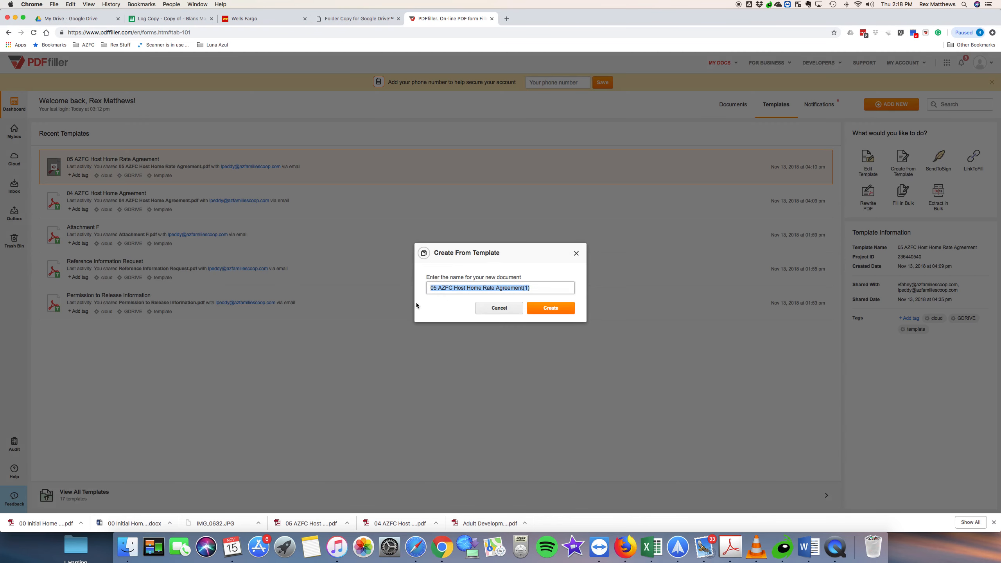
click(498, 311)
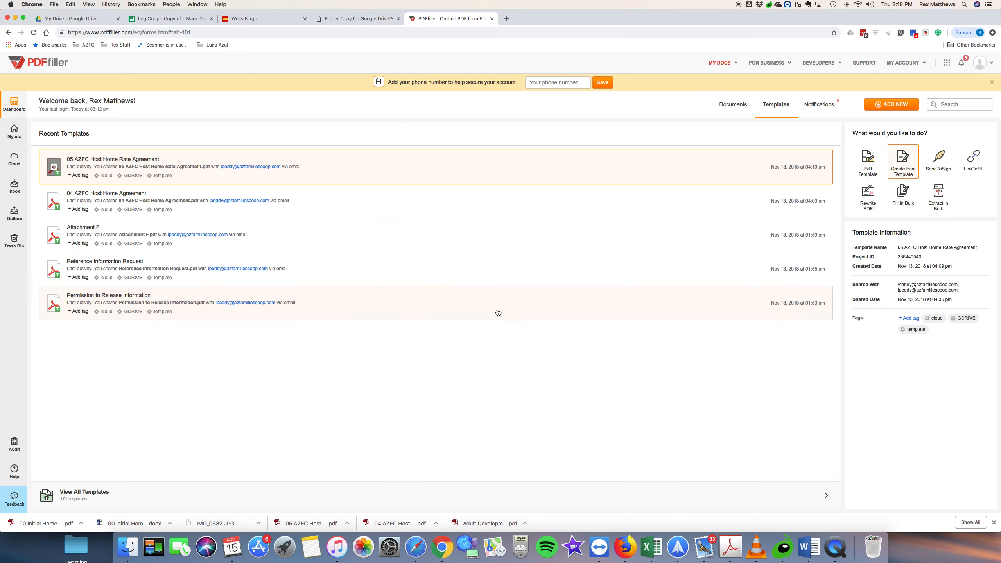
click(355, 243)
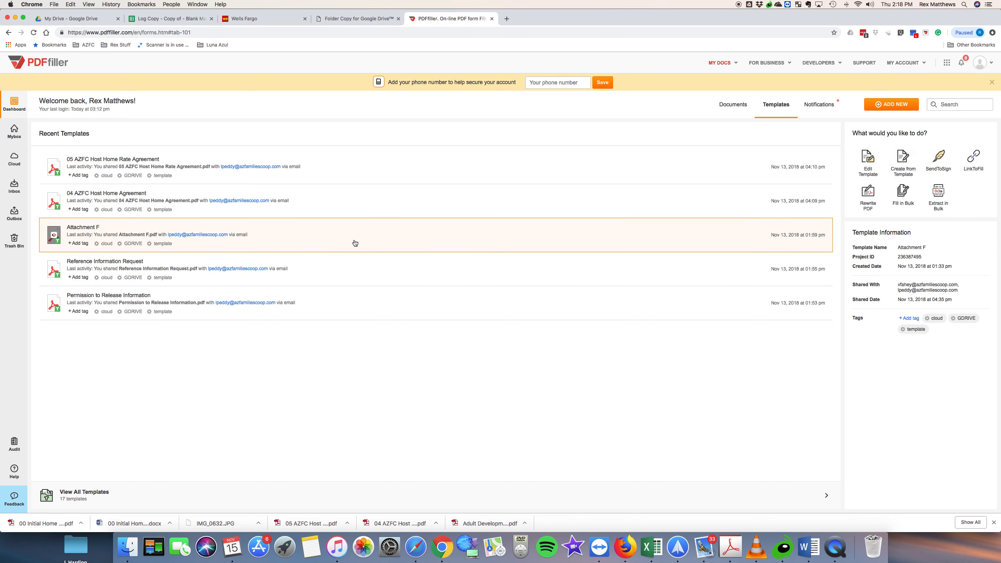
click(905, 166)
click(429, 289)
text(rex test Attachment F(1)
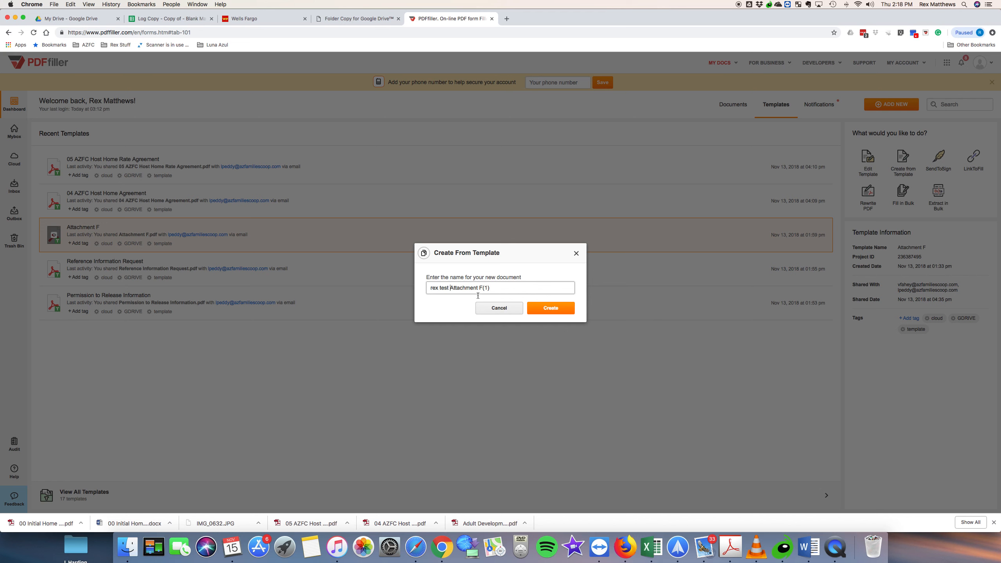
click(551, 311)
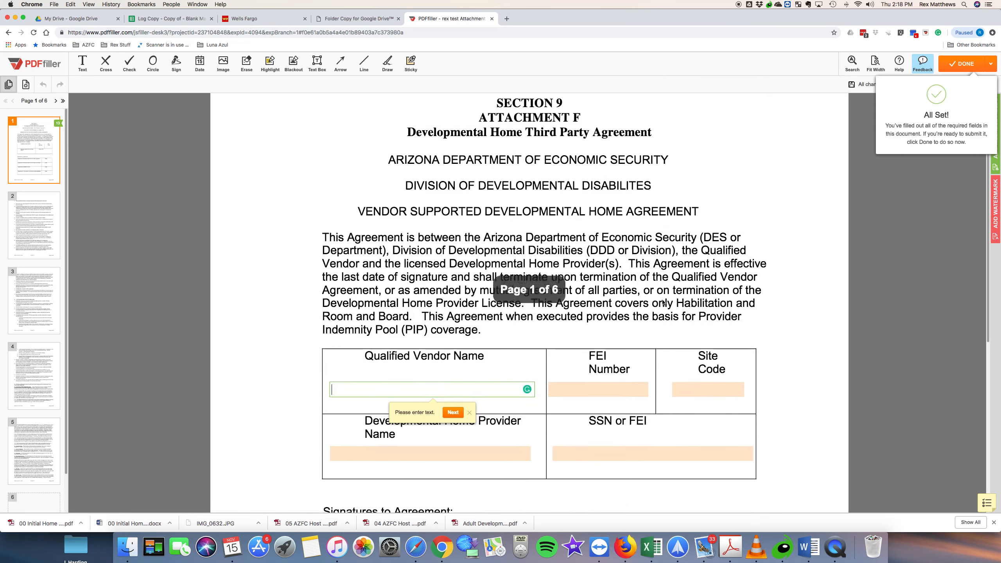
Fill in the qualified vendor row with vendor name AZFC, the FEI number and site code aa
scroll(512, 335, down, 2)
click(374, 362)
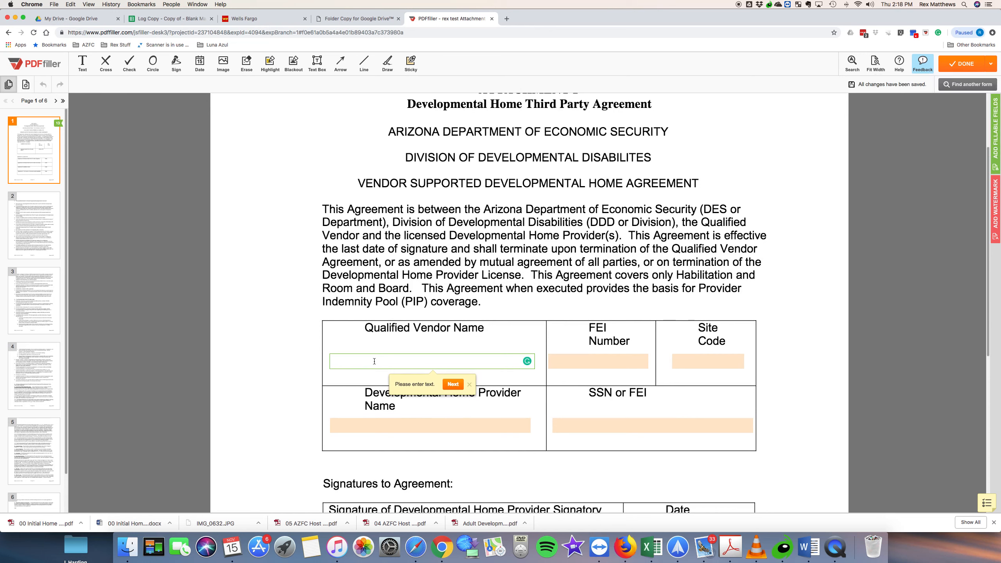
text(AZFC)
click(562, 365)
text(00-00)
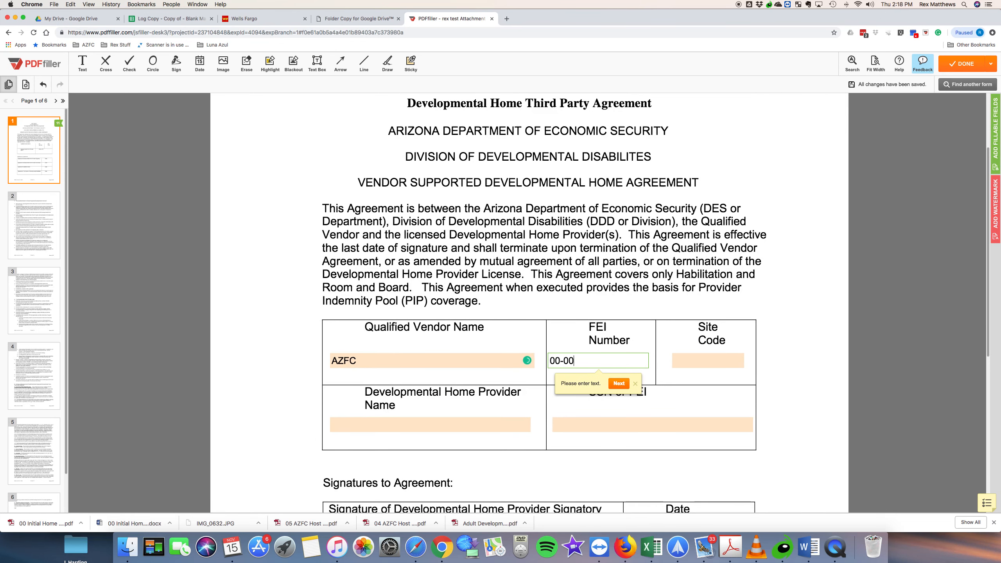
text(-00)
click(690, 363)
text(aa)
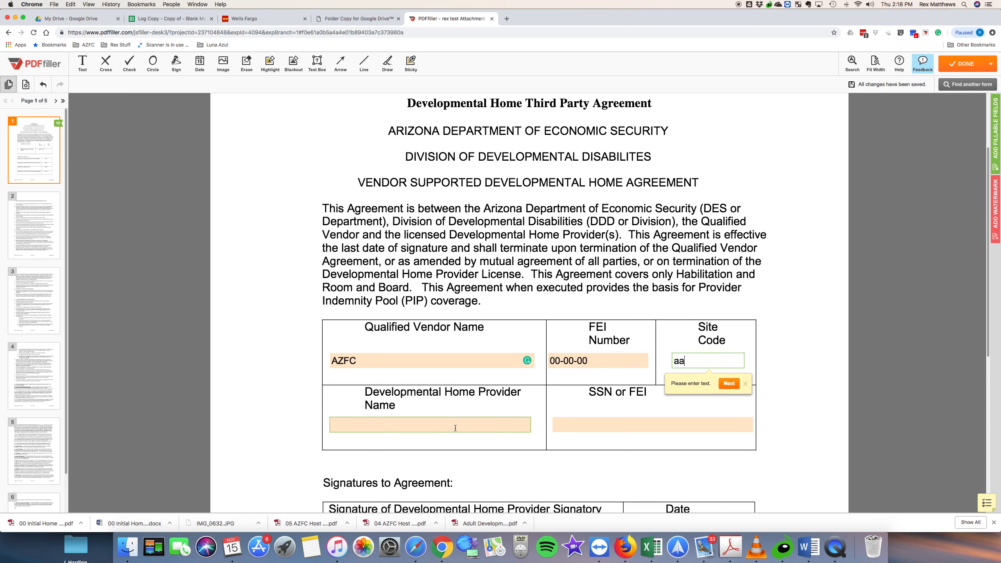
Enter the developmental home provider's full name and the SSN or FEI number in the provider row
click(455, 427)
text(Rex Matthews)
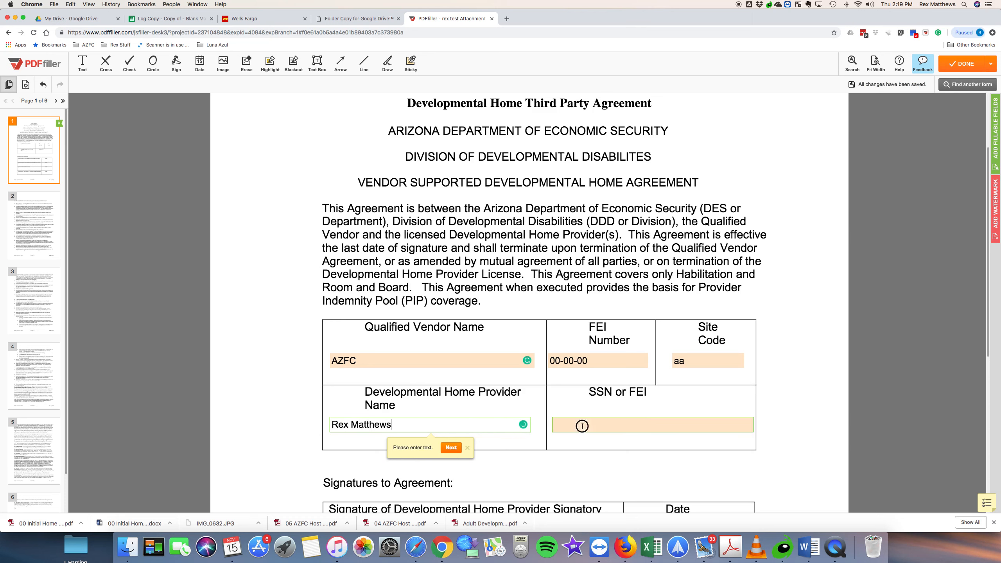
click(582, 426)
text(000-)
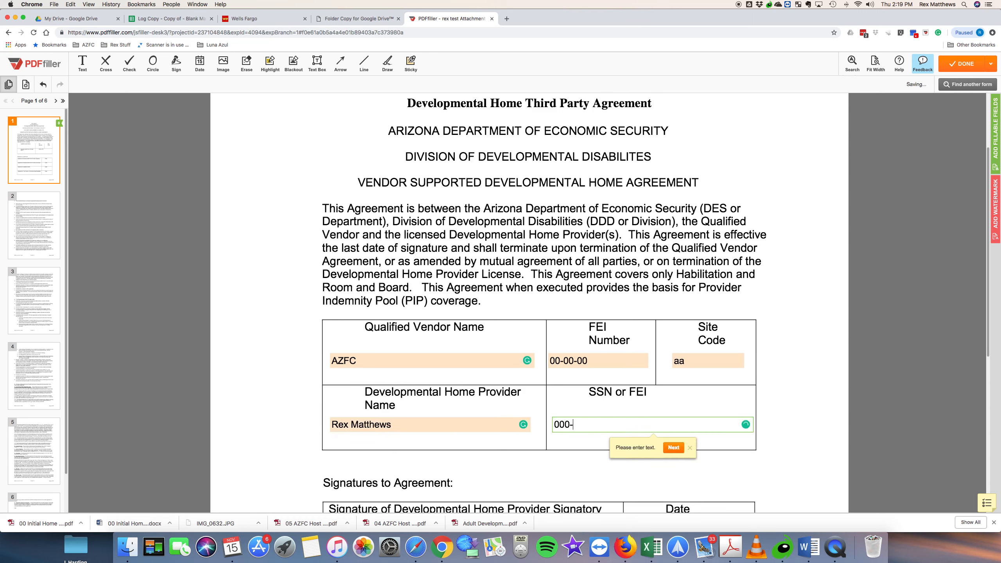
text(00-0000)
scroll(530, 413, down, 5)
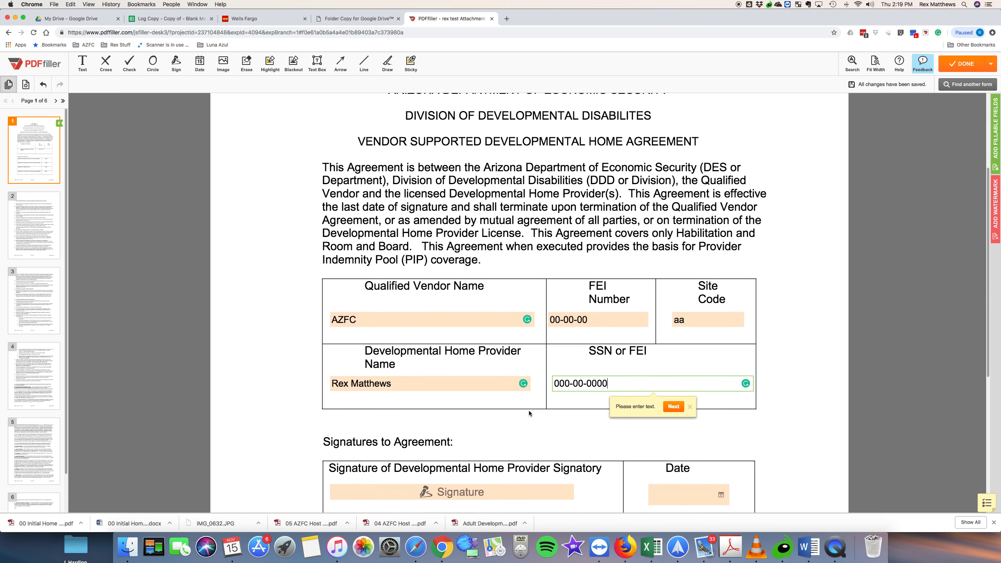
scroll(529, 413, down, 2)
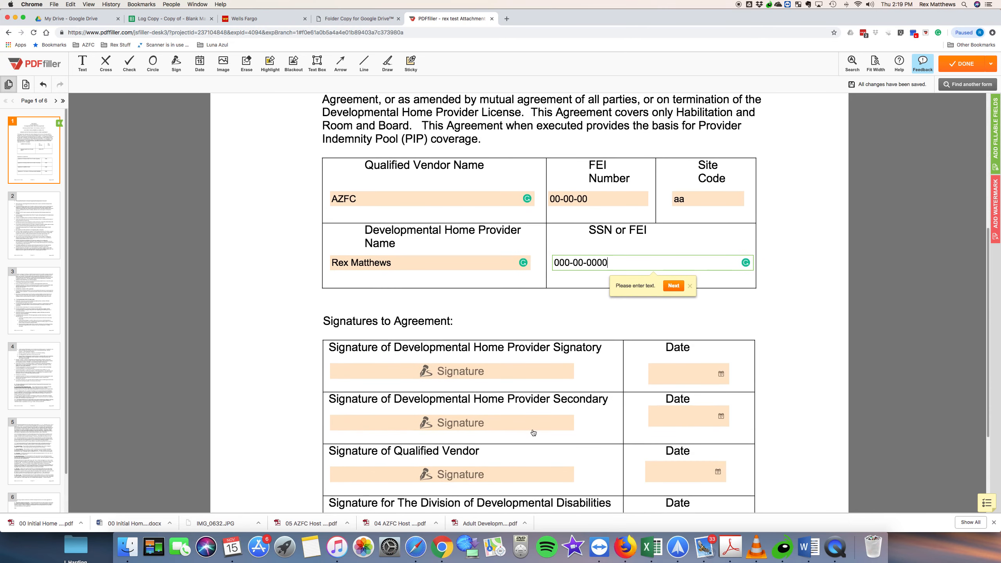
scroll(535, 311, down, 2)
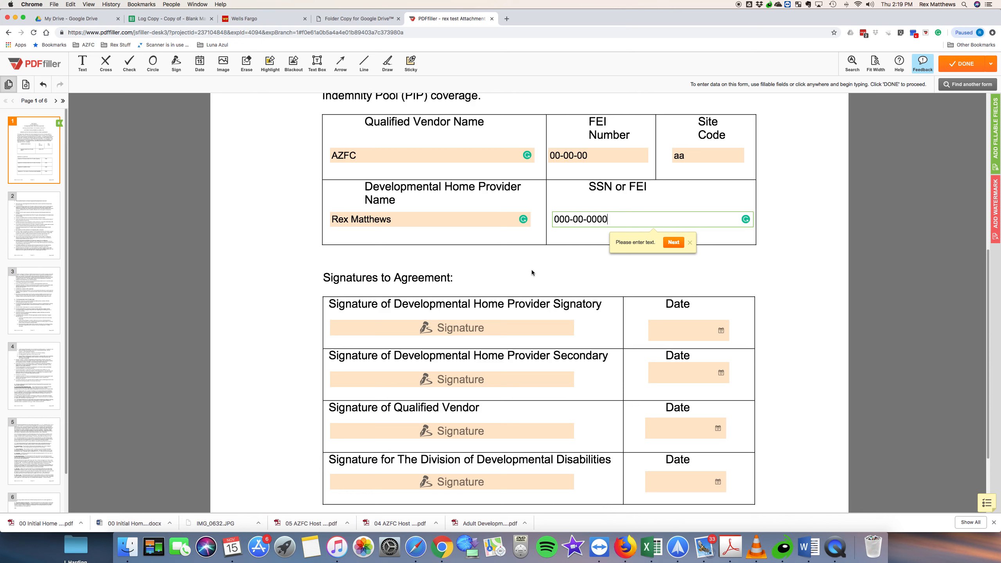
scroll(532, 272, down, 2)
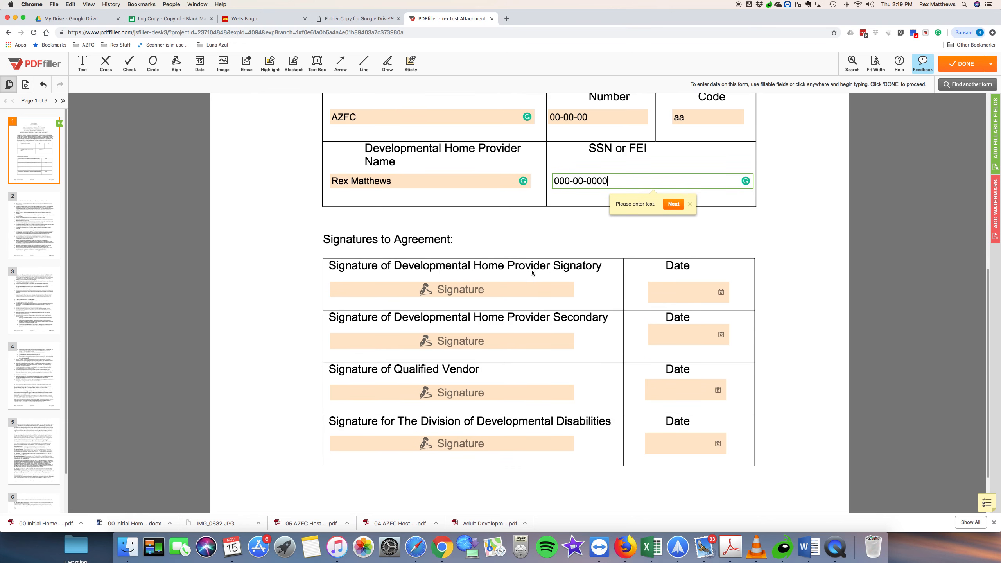
click(507, 293)
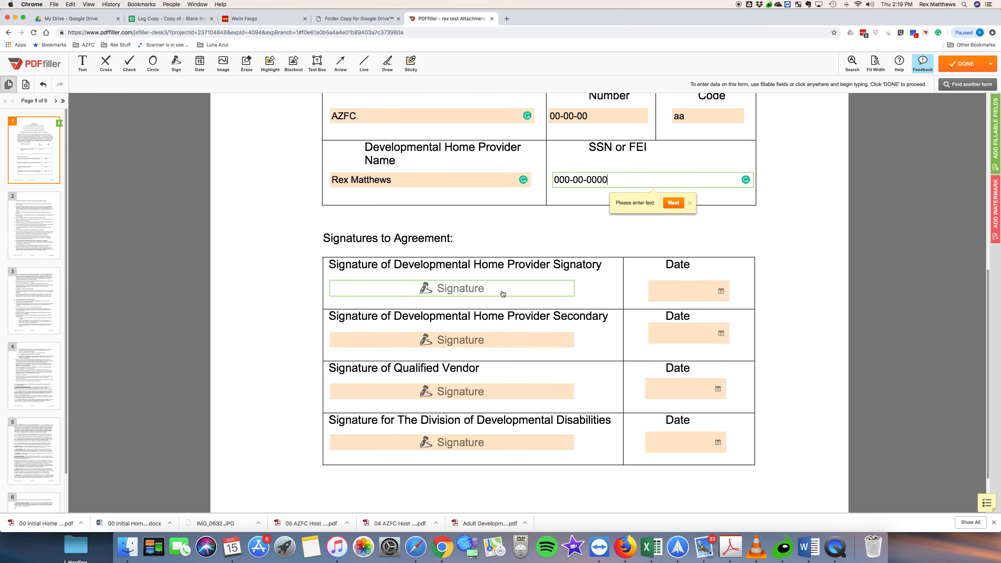
click(504, 293)
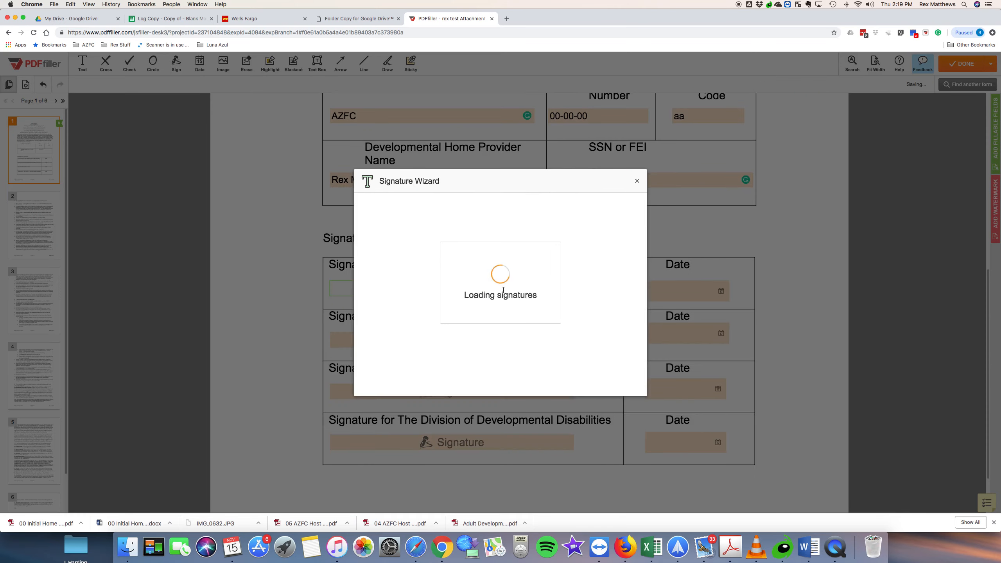
click(637, 182)
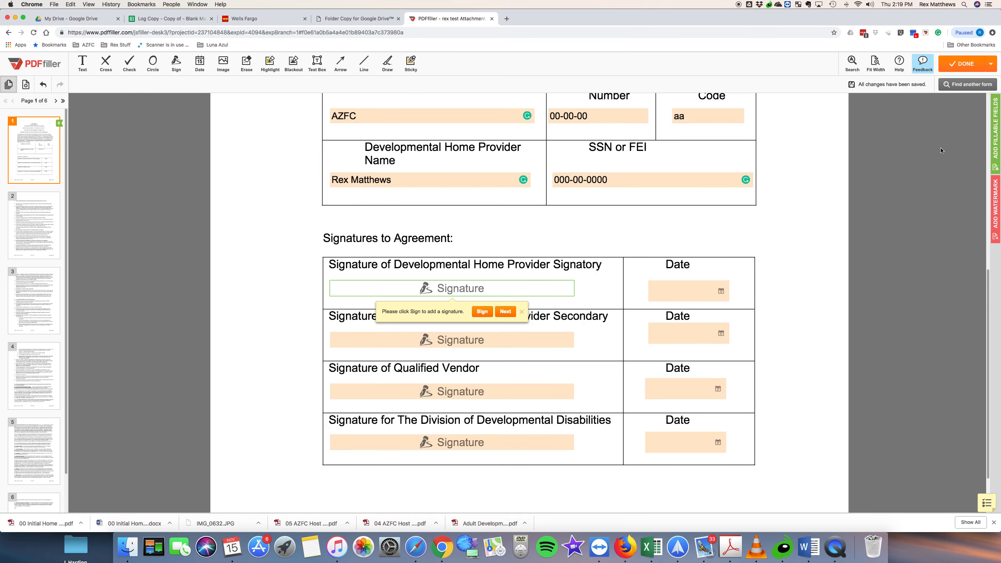
Edit the fillable fields so the Developmental Home Provider Signatory's signature and date fields are both required
click(995, 149)
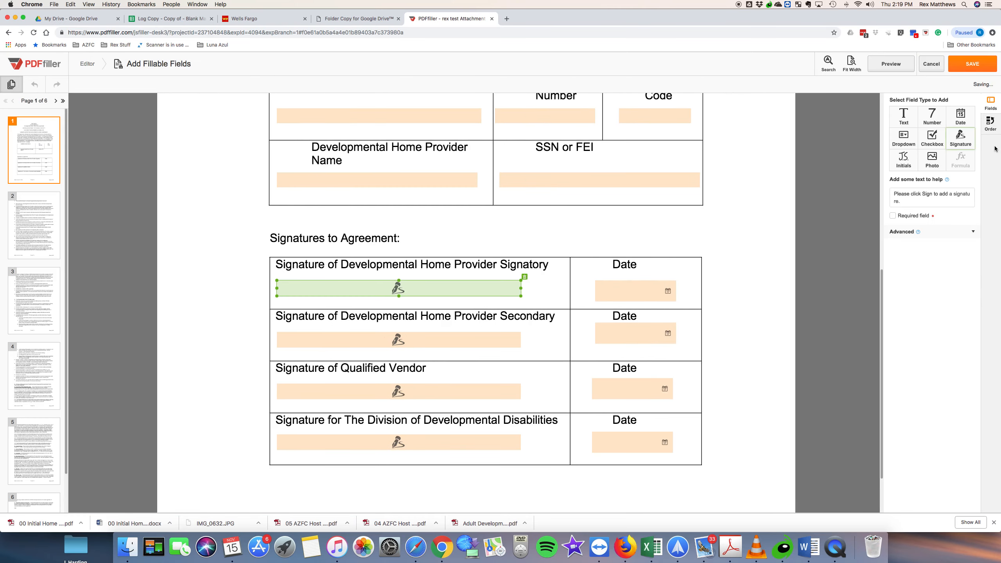
scroll(990, 173, up, 10)
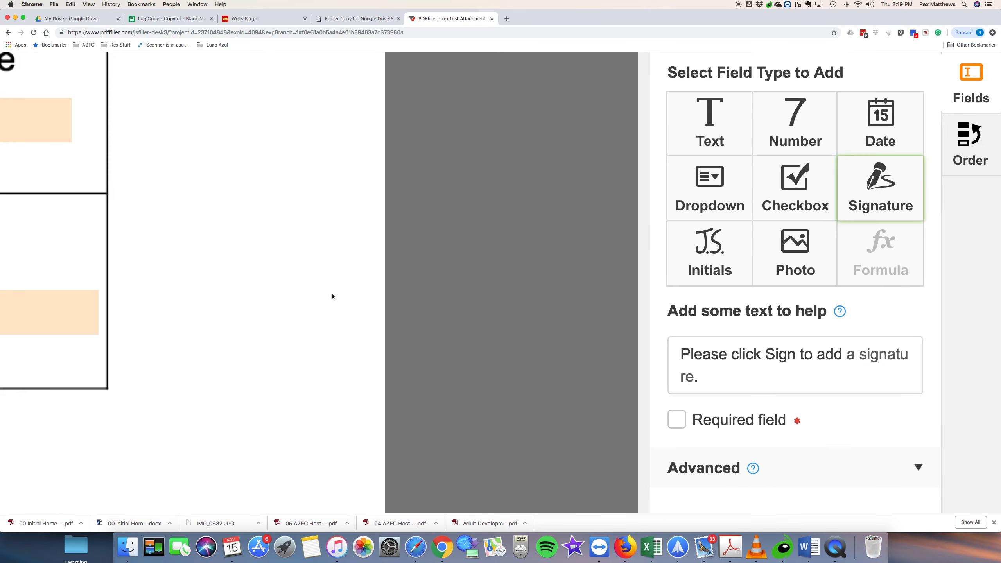
scroll(334, 328, down, 10)
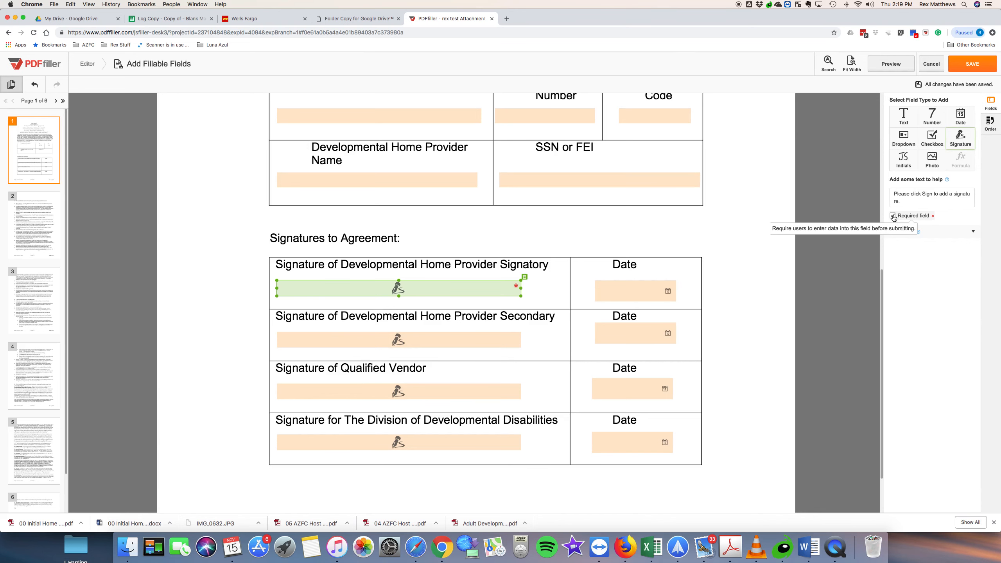
click(651, 294)
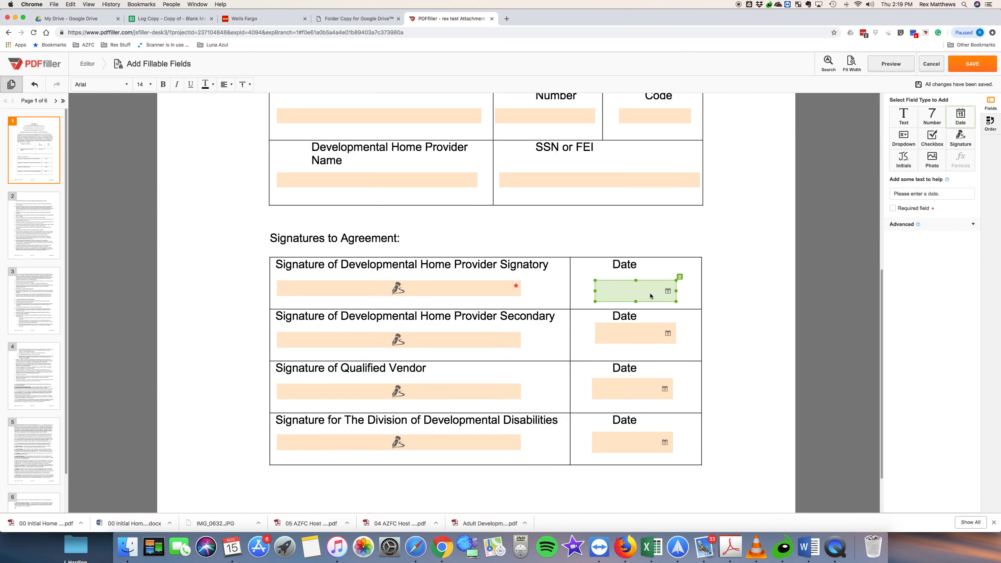
click(892, 208)
Try to make the Developmental Home Provider Name field required and save the fillable field changes
scroll(841, 306, down, 1)
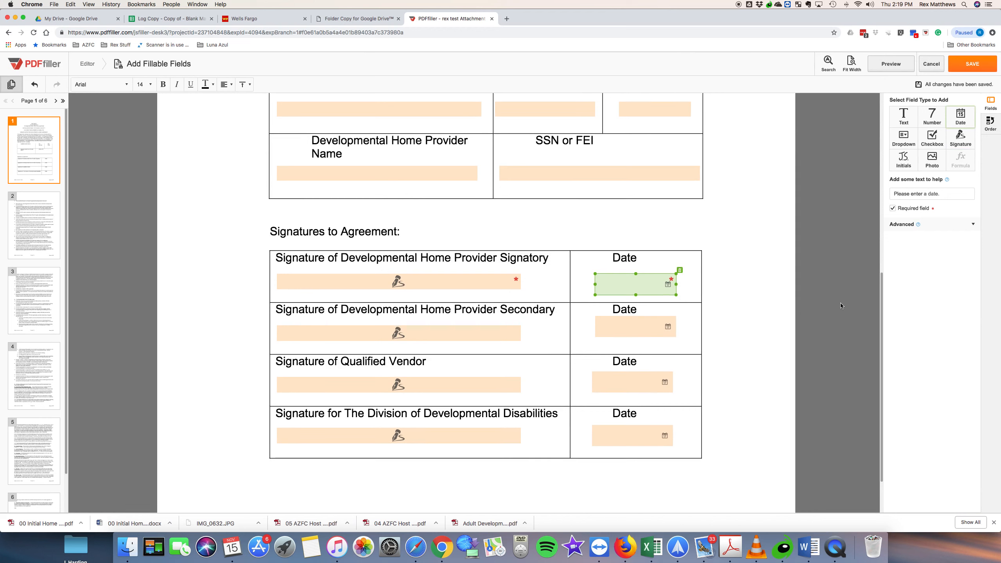
click(423, 173)
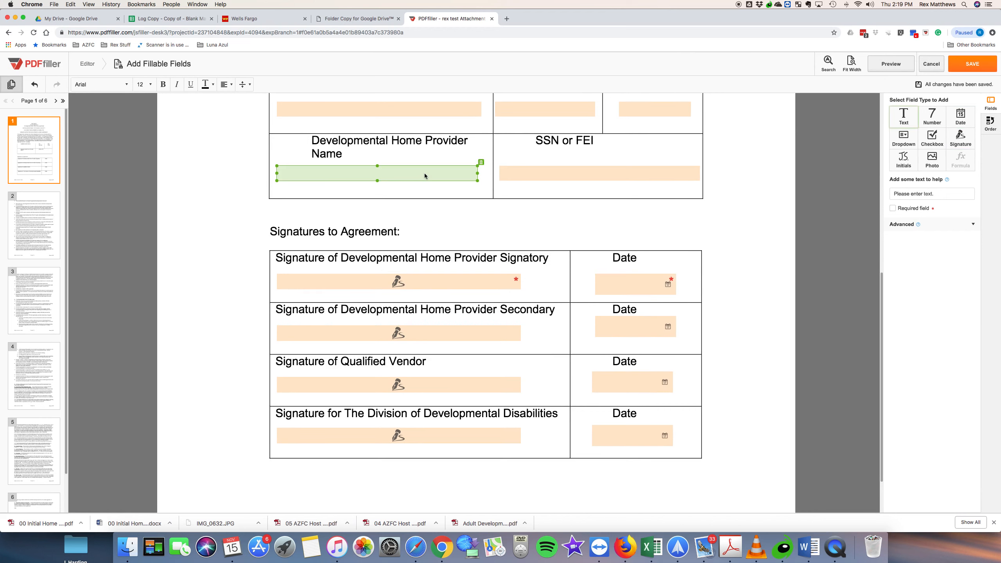
click(893, 208)
click(731, 218)
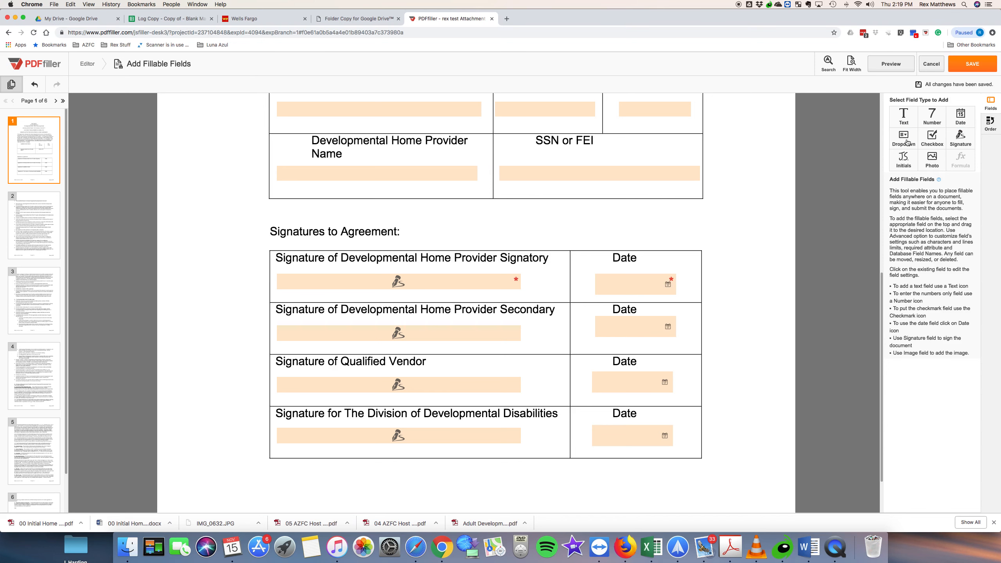
click(971, 64)
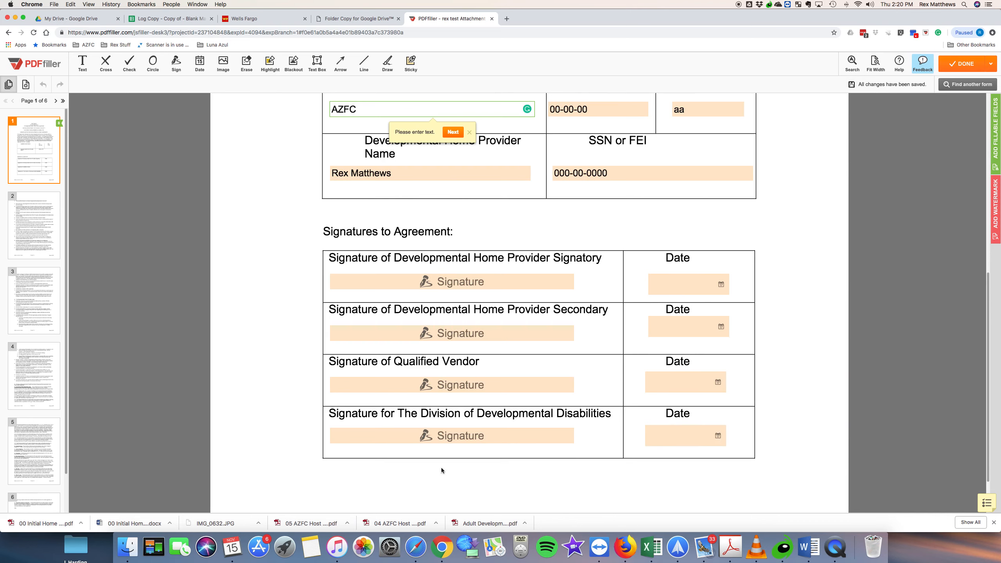
Sign the Qualified Vendor field with a saved signature and date the Qualified Vendor and Division of Developmental Disabilities rows 11/15/2018
click(445, 384)
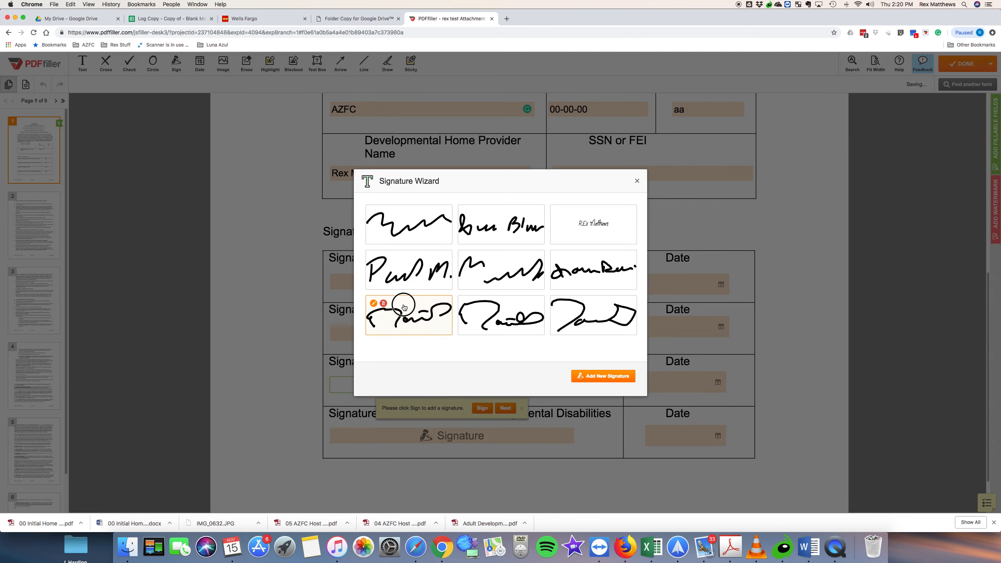
click(409, 312)
click(689, 387)
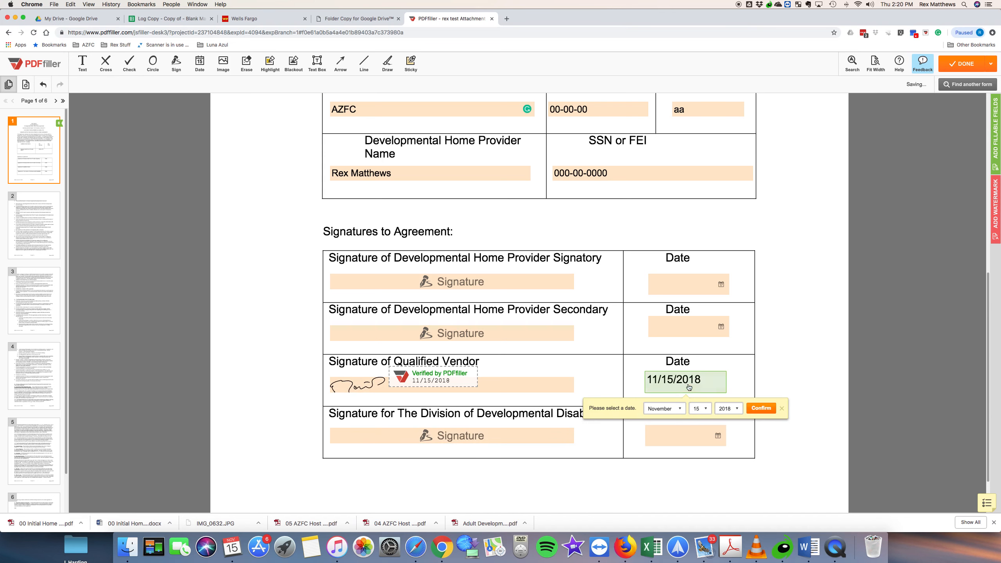
click(760, 408)
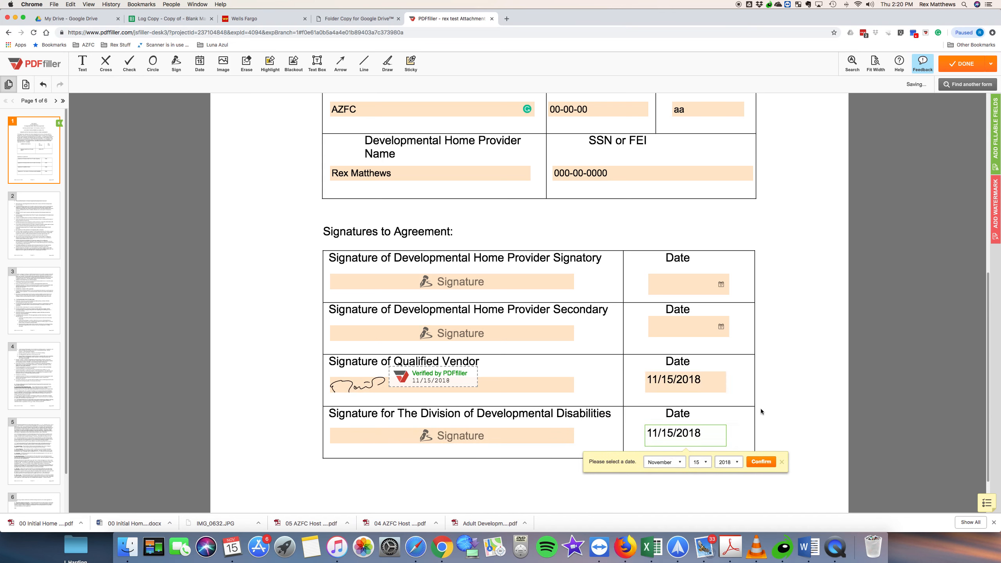
click(761, 462)
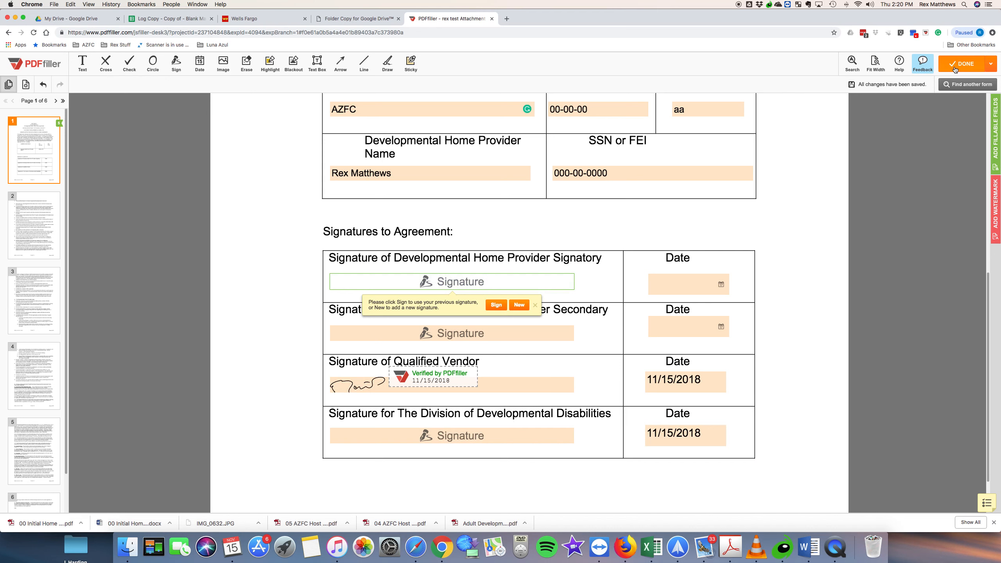
Start a SendToSign request for the document and add the provider's e-mail and name as a recipient who needs to sign
click(991, 66)
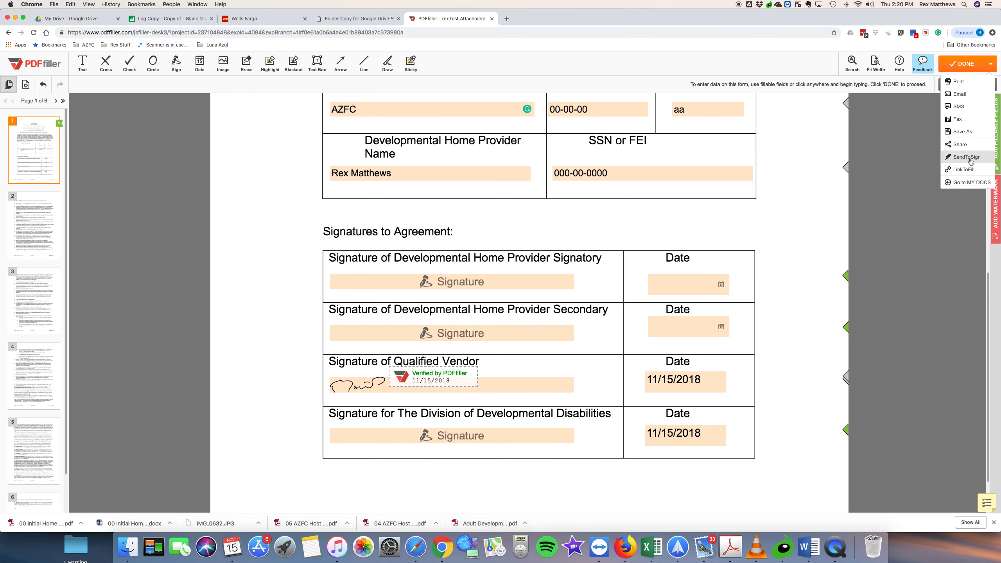
click(969, 158)
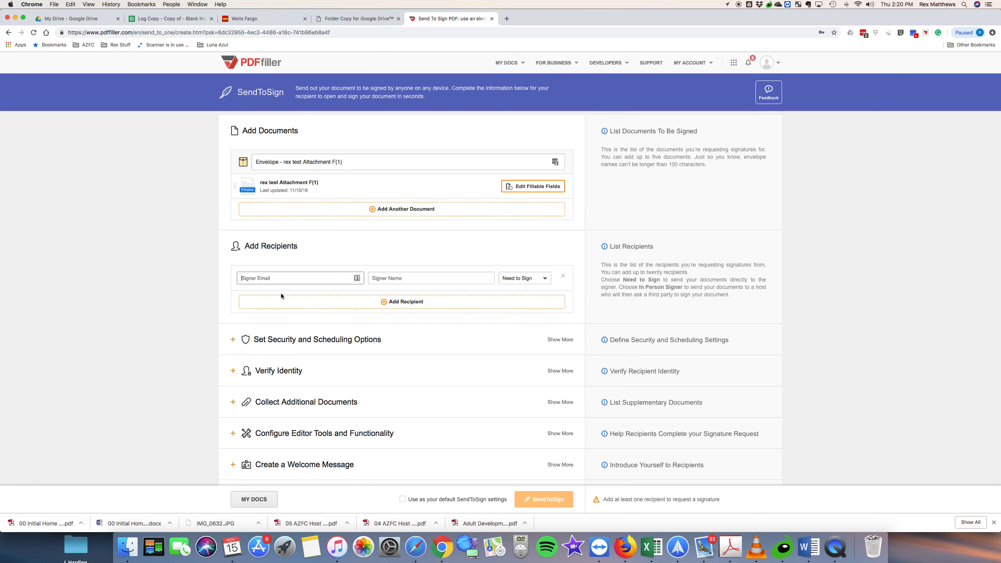
click(270, 279)
text(rex)
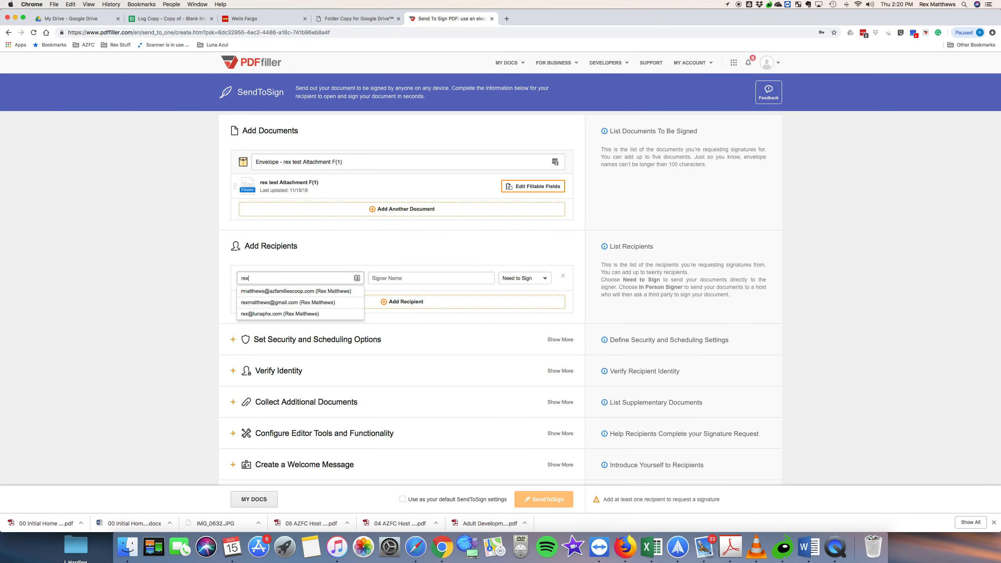
key(Down)
key(Down)
key(Down)
key(Return)
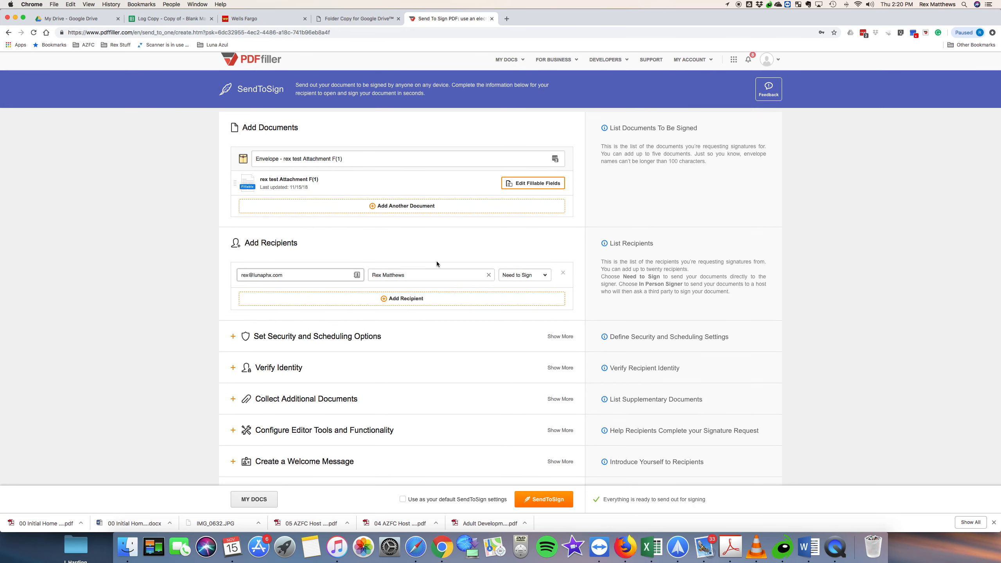
click(545, 276)
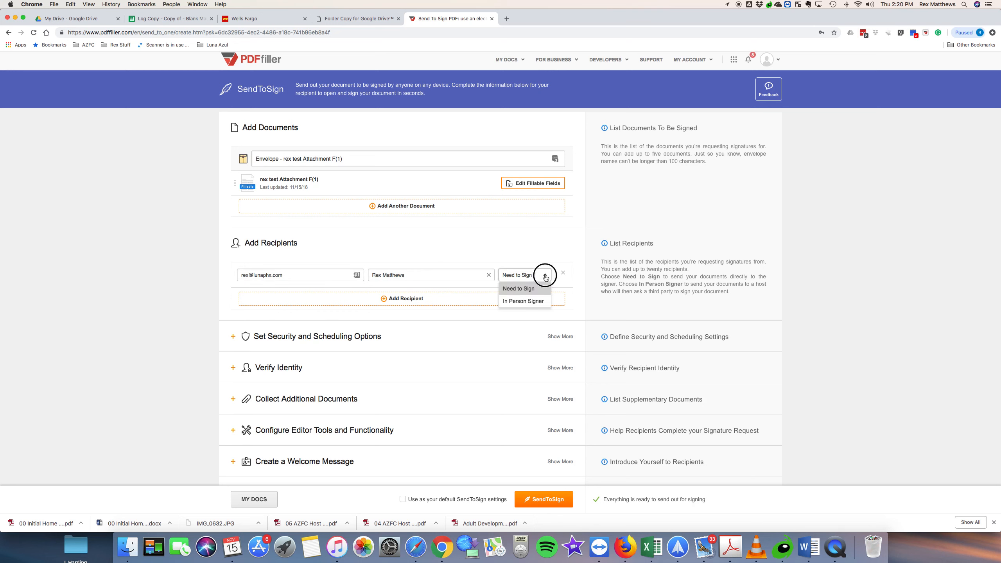
click(544, 274)
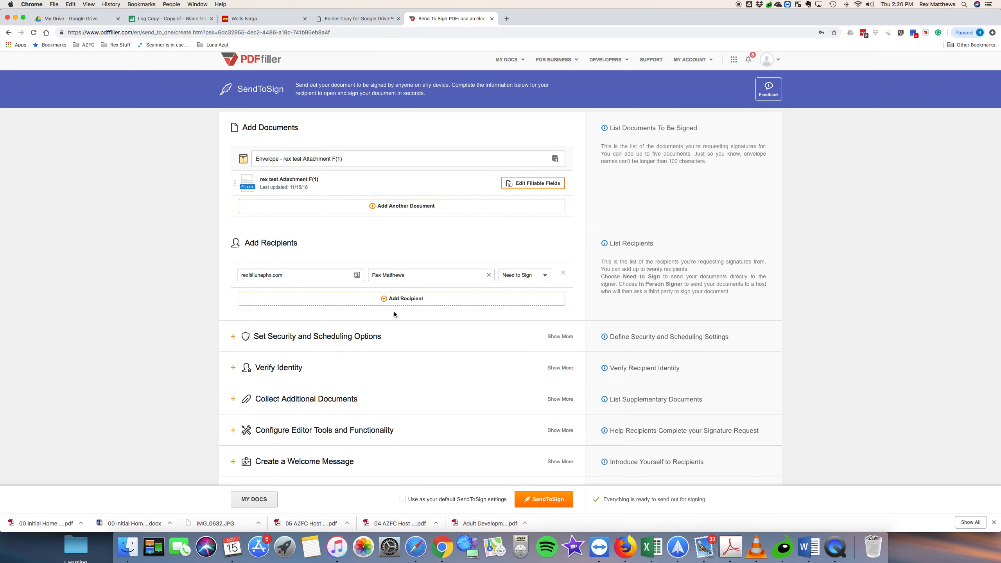
Review the request's security and scheduling options and its editor tools and functionality settings
scroll(393, 313, down, 2)
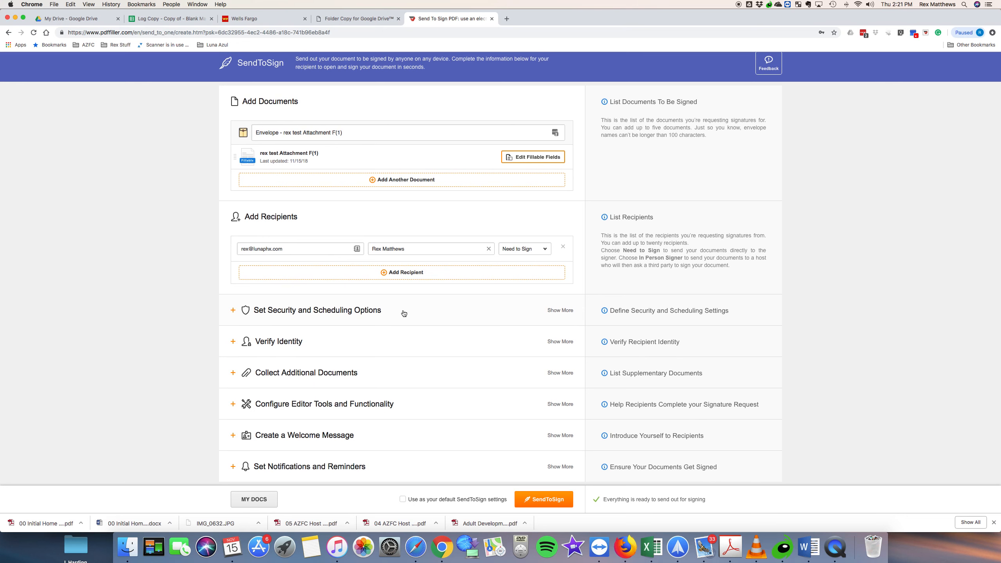
click(233, 312)
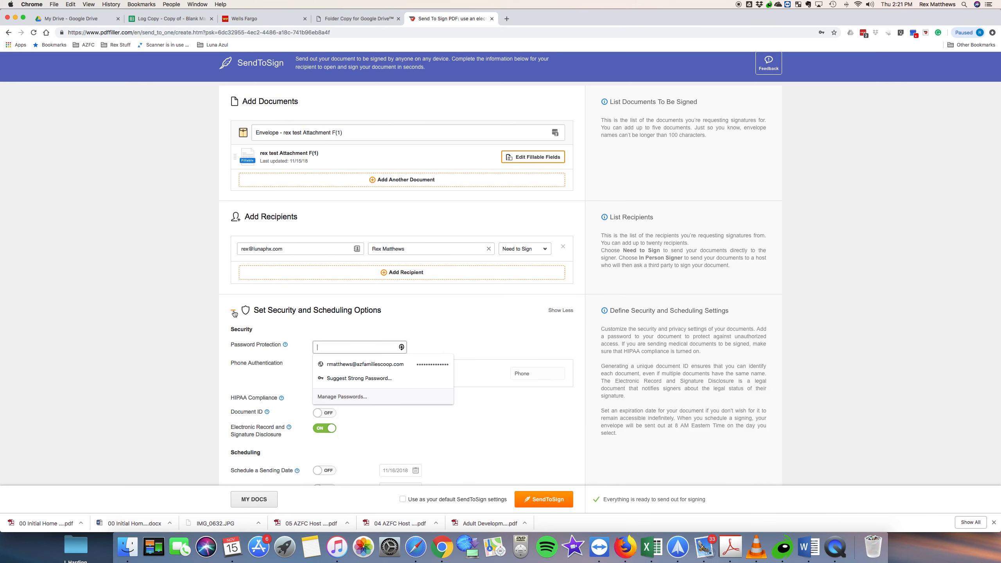
click(234, 312)
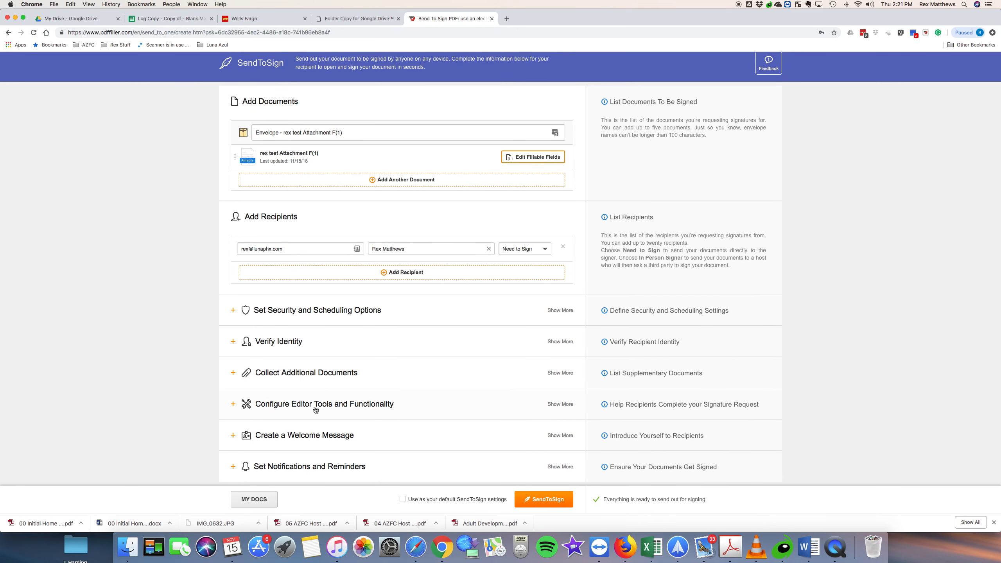
click(234, 407)
scroll(427, 427, down, 3)
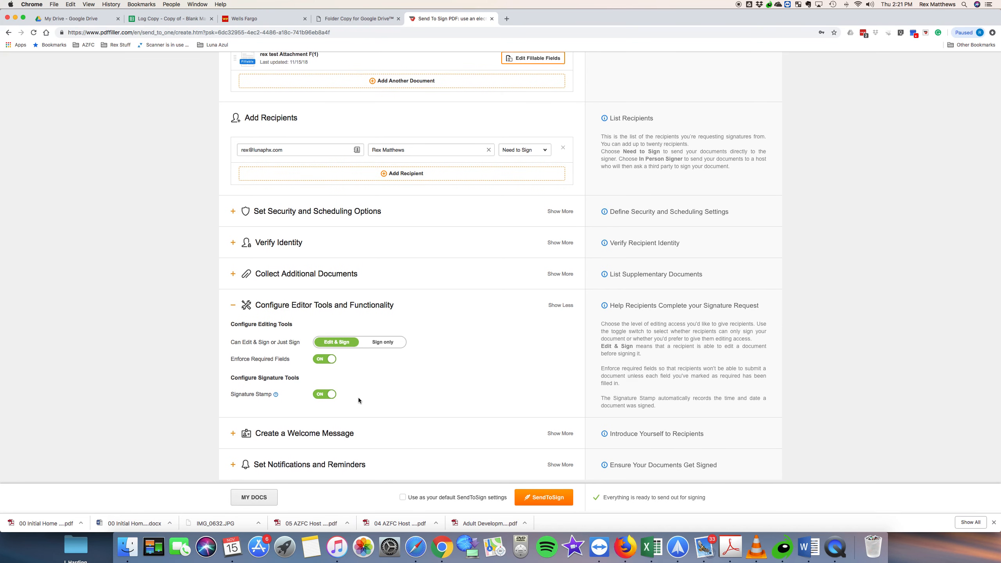
scroll(374, 400, up, 1)
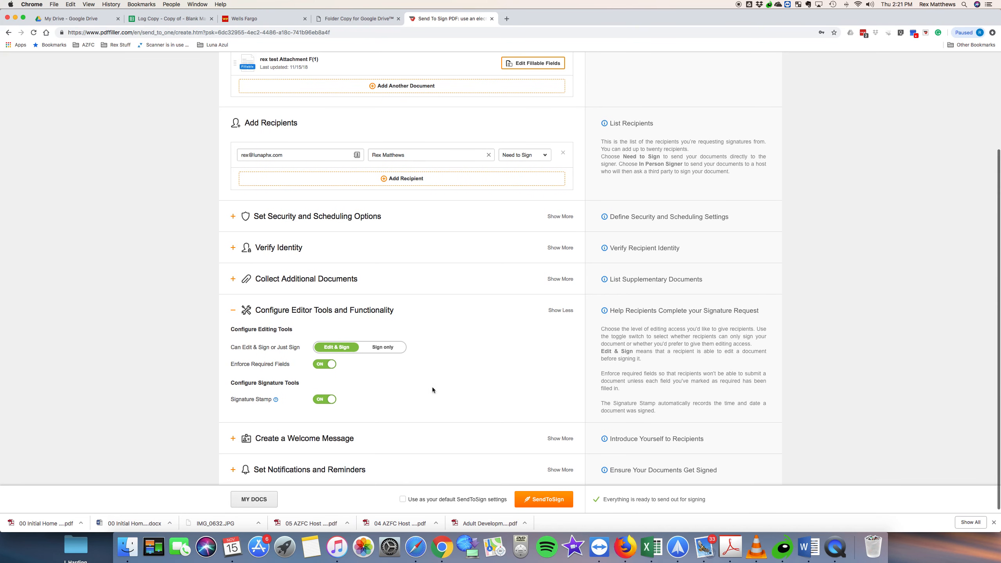
Replace the welcome message with "Please sign and date this form. Please return and I will then send you a copy." and make these the default SendToSign settings
click(262, 443)
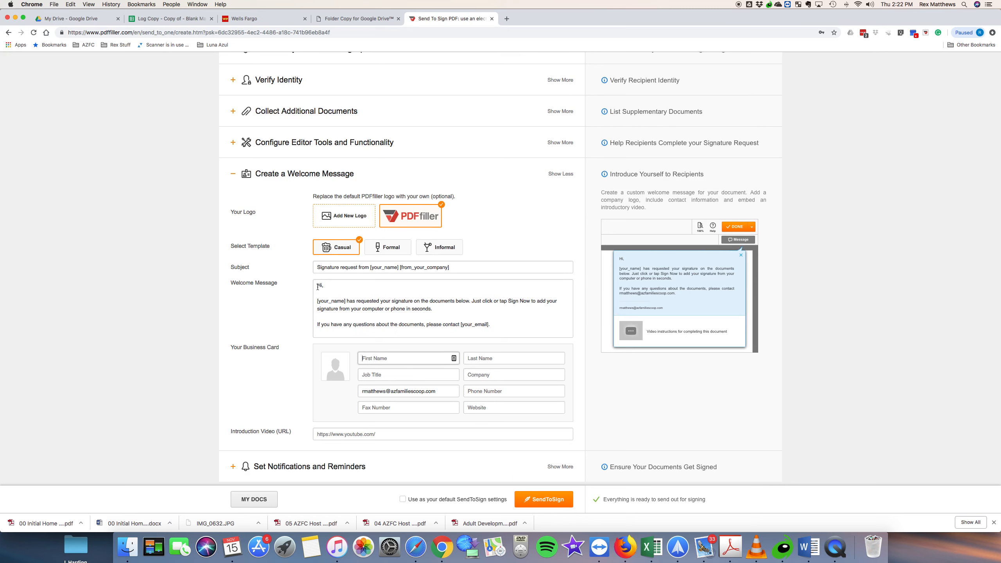
drag(316, 285, 497, 328)
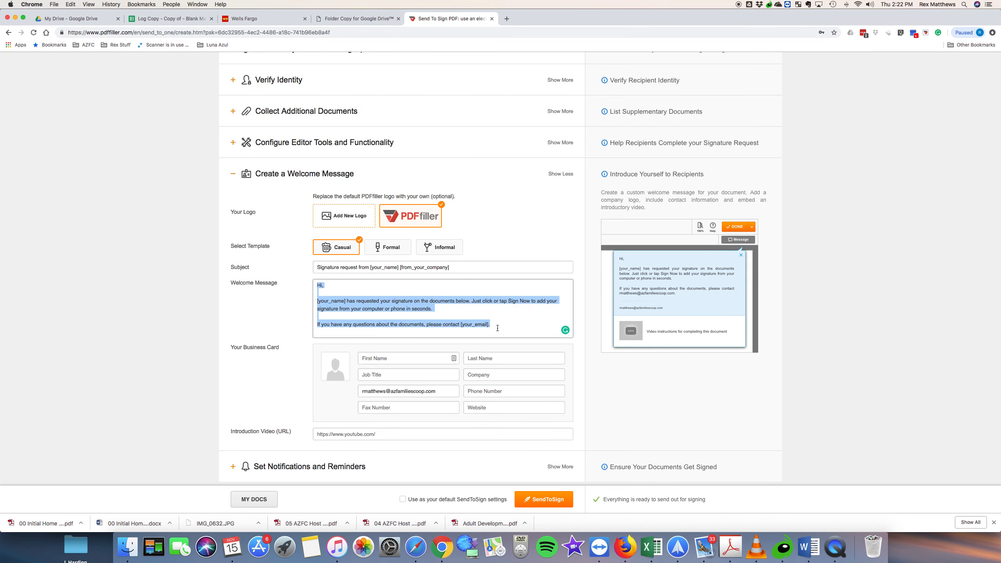
text(Please sign and date this form)
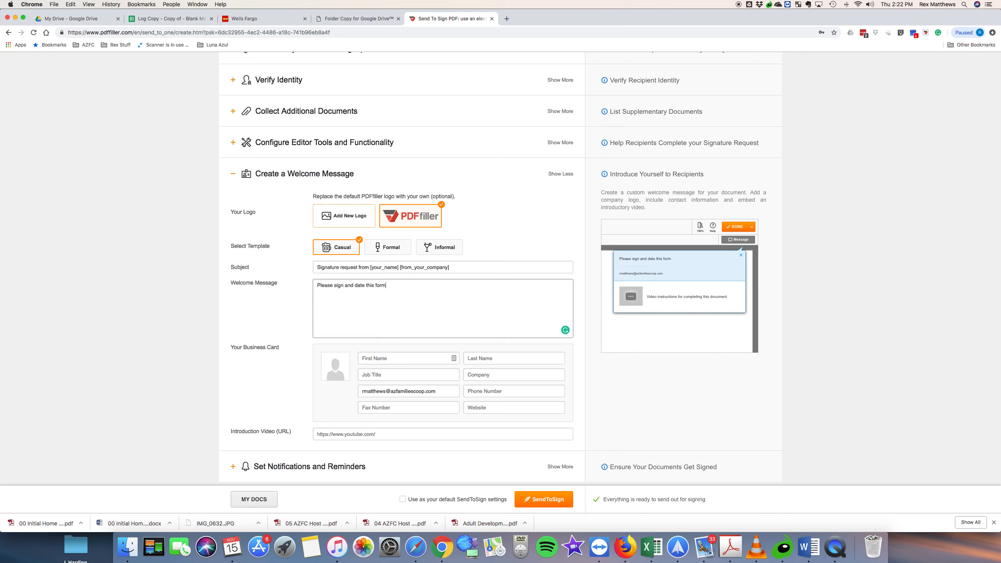
text(.  Please return and I will will then send you a copy)
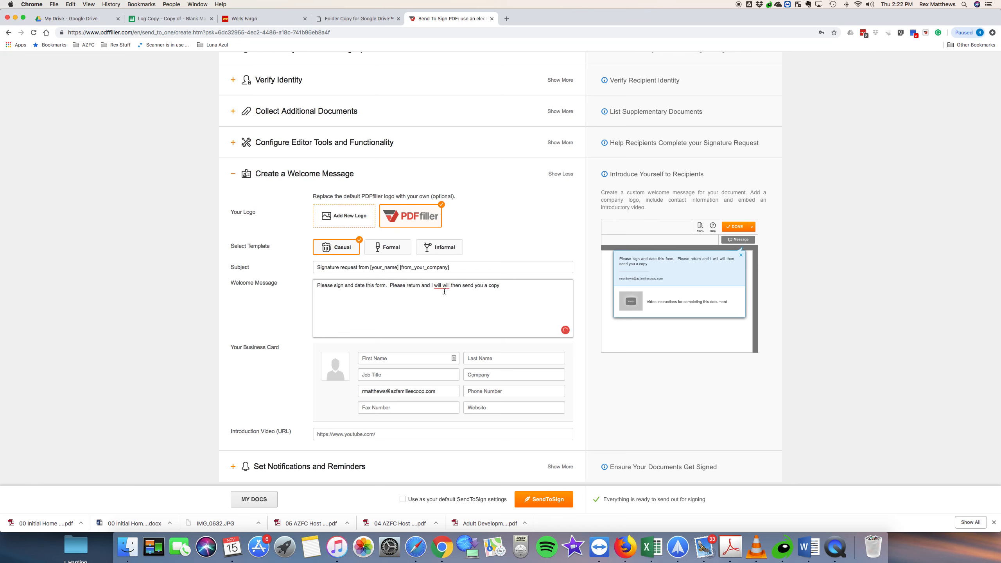
mouse_move(441, 287)
click(443, 251)
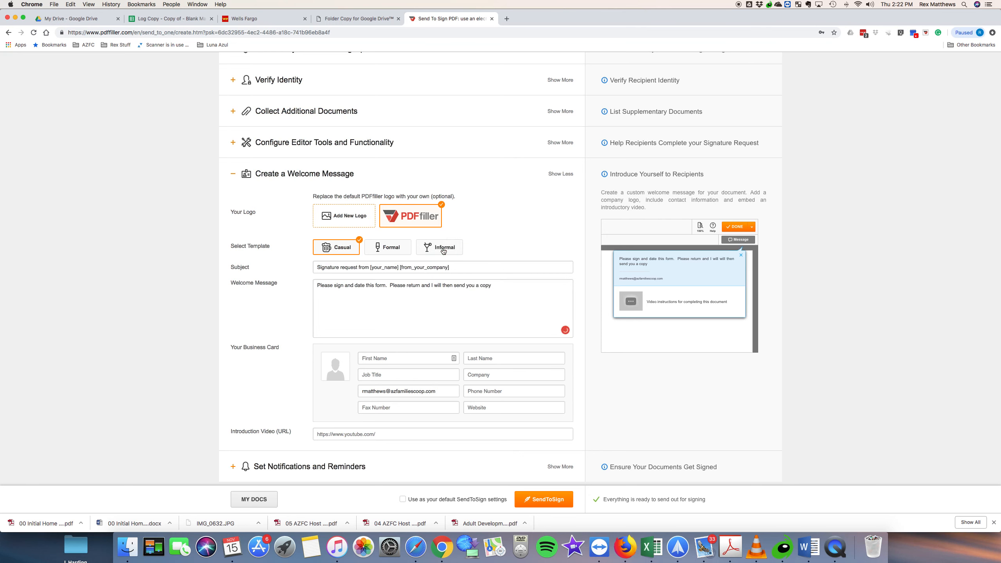
click(496, 284)
text(.)
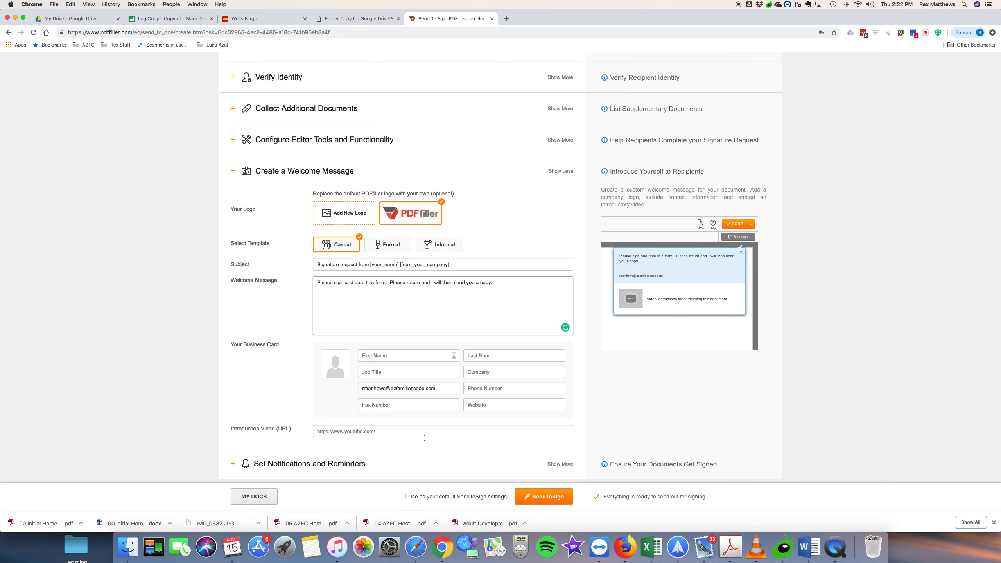
click(403, 500)
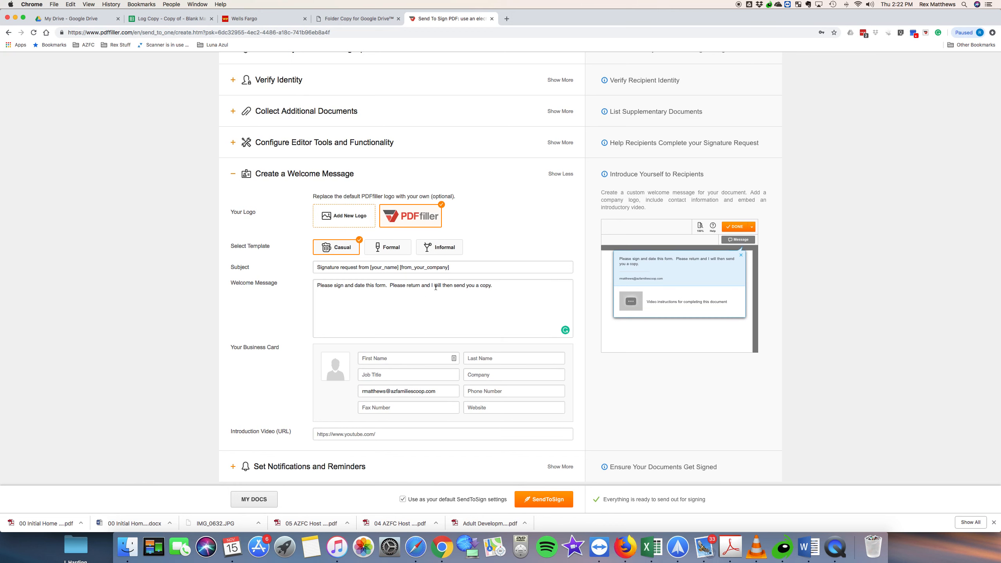
Replace the subject's placeholders with the sender's name and the AZ Families company name, and send the signature request
drag(370, 267, 459, 268)
text(Rex Matthew)
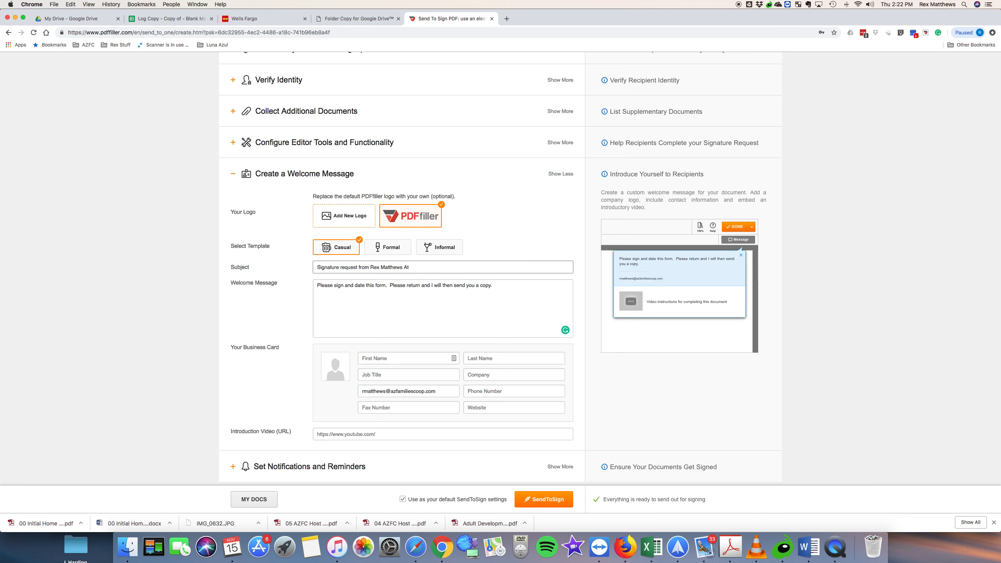
text(s AZopop)
click(540, 501)
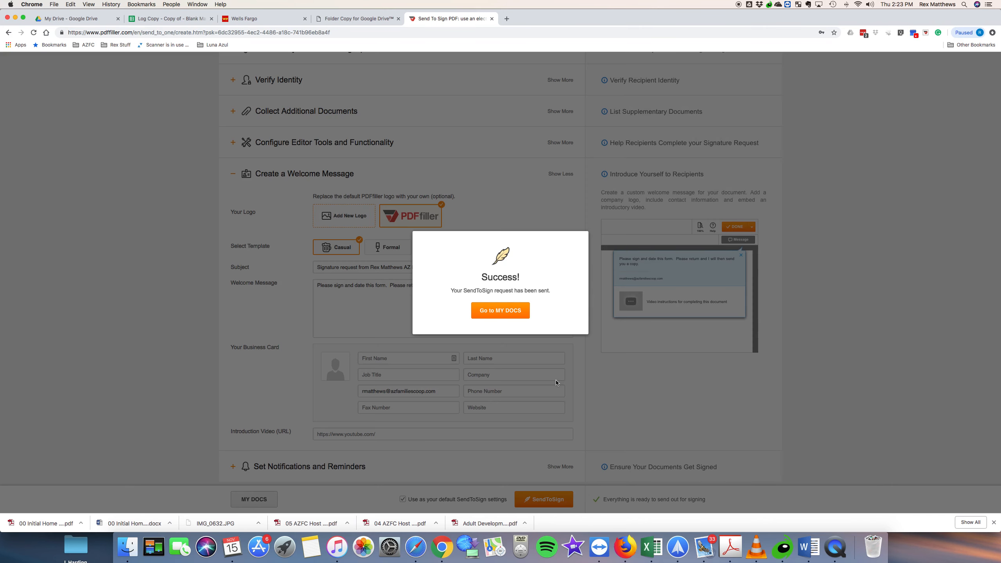
Save the newly sent "rex test Attachment F(1)" envelope as a PDF document to Google Drive and return to the document list
click(497, 312)
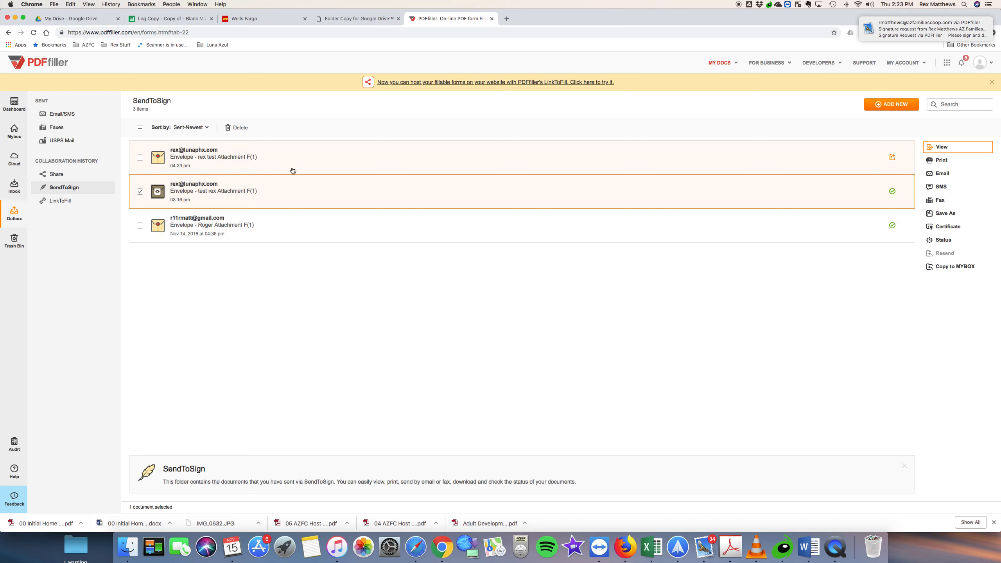
click(722, 64)
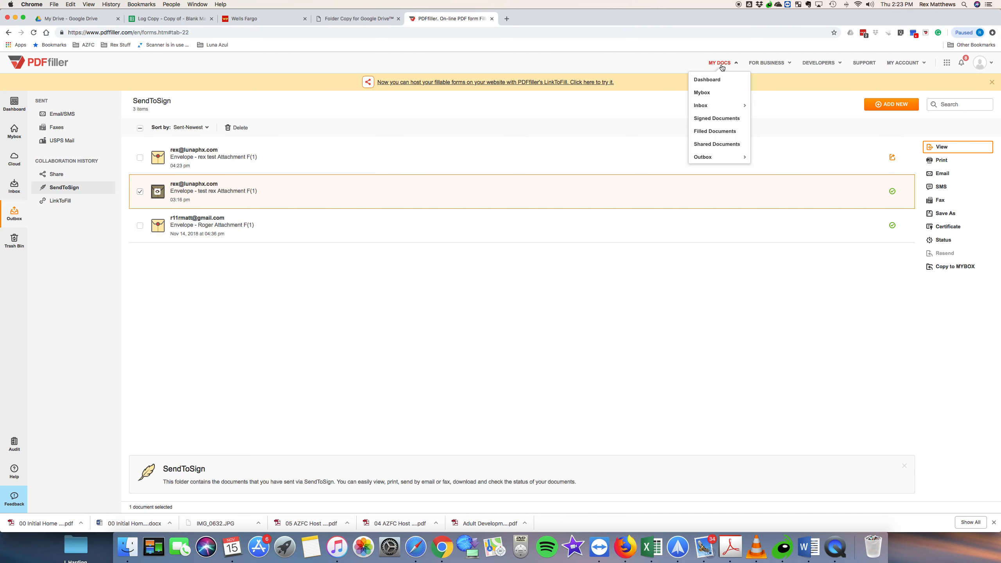
click(716, 121)
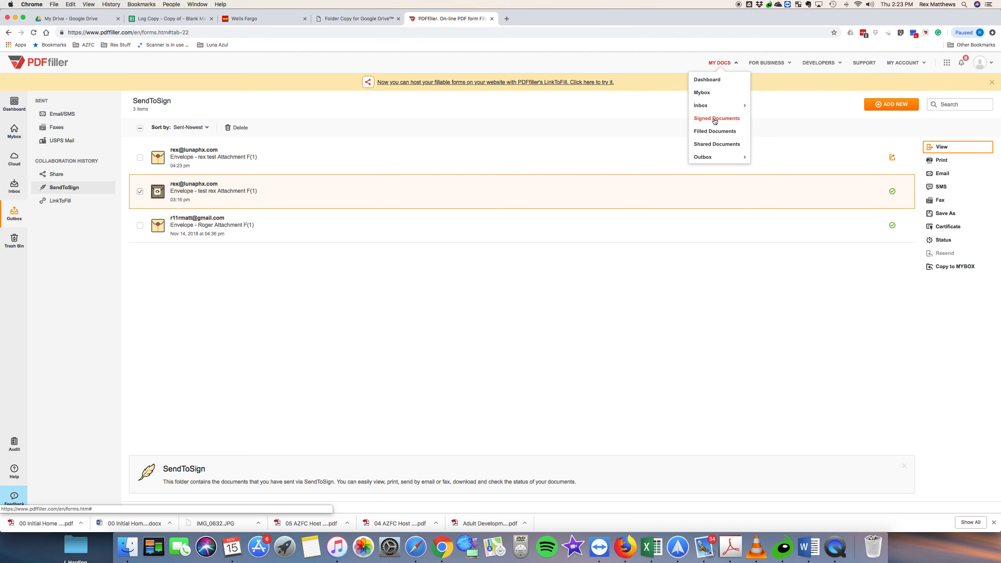
click(520, 165)
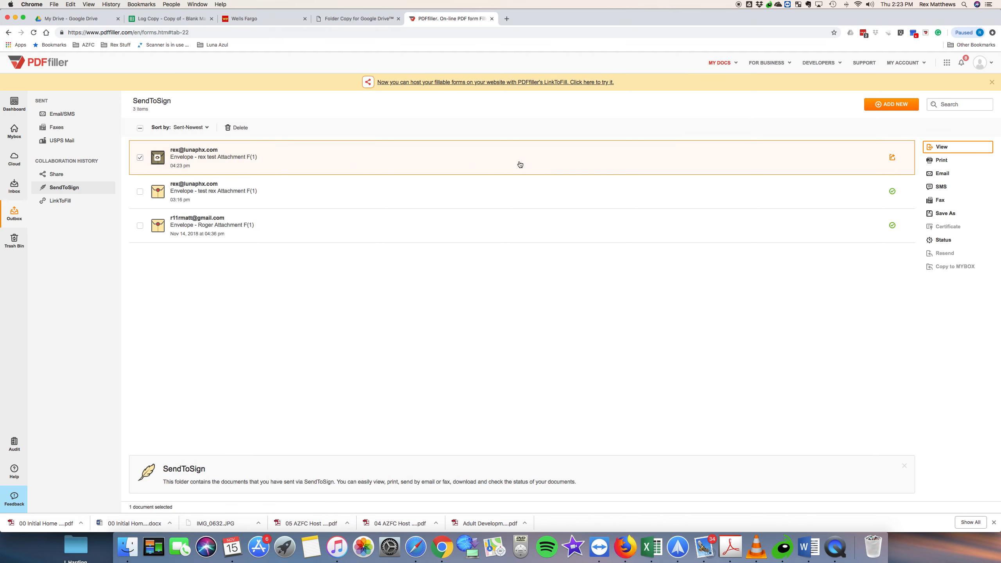
click(943, 214)
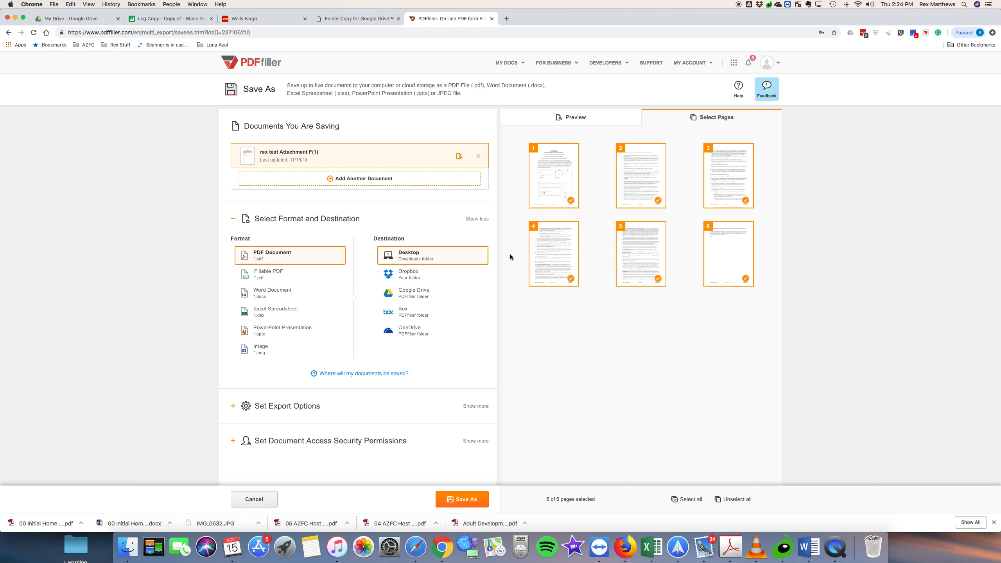
click(412, 298)
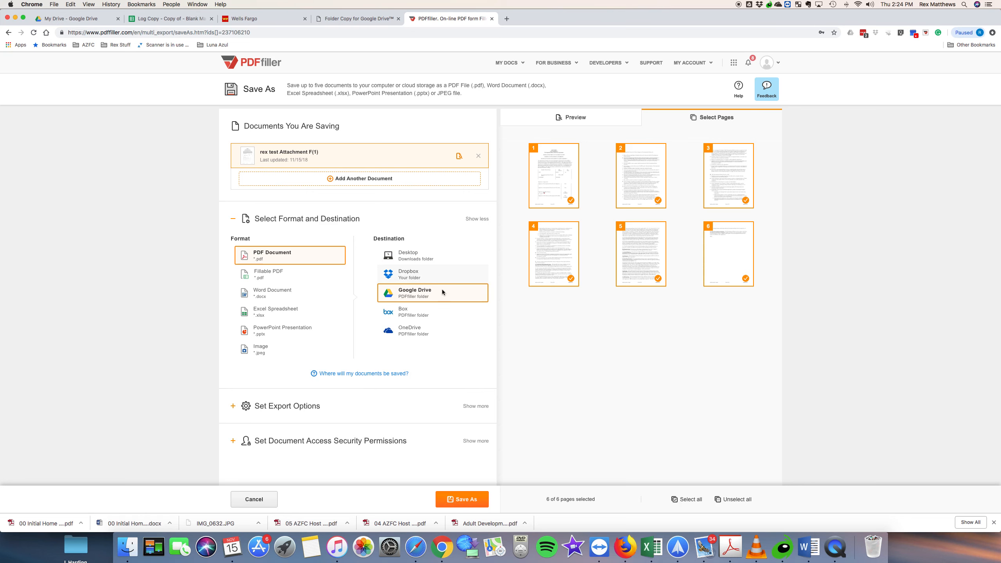
click(460, 501)
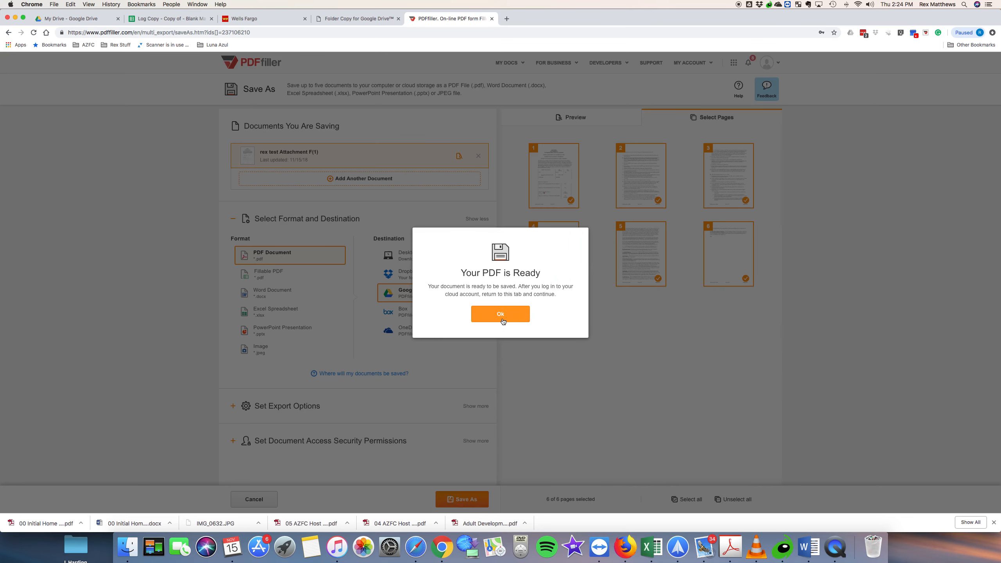
click(503, 316)
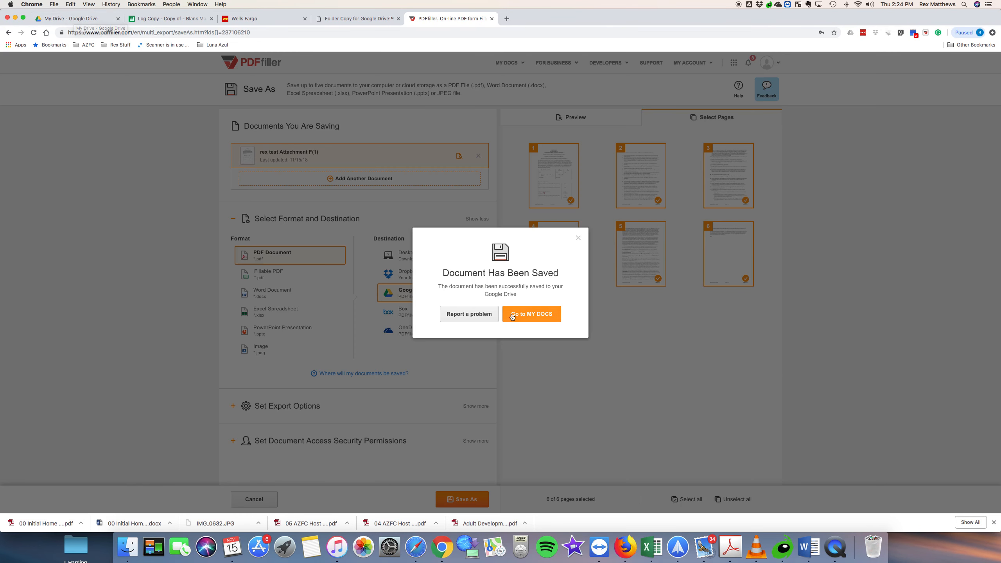
click(515, 315)
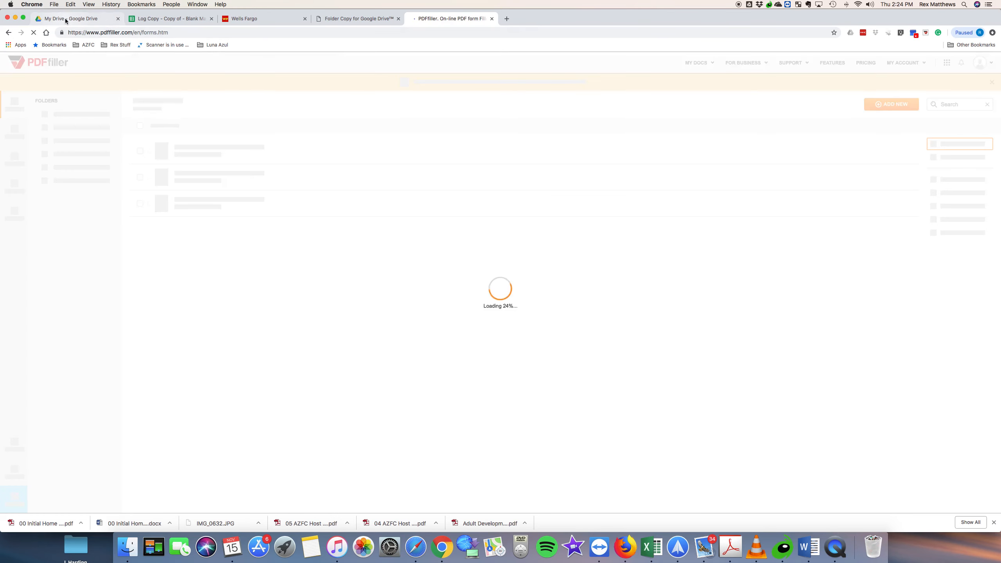
Close the signed-out Google Drive tab, open My Drive in a new browser tab and reload it
click(60, 18)
click(549, 302)
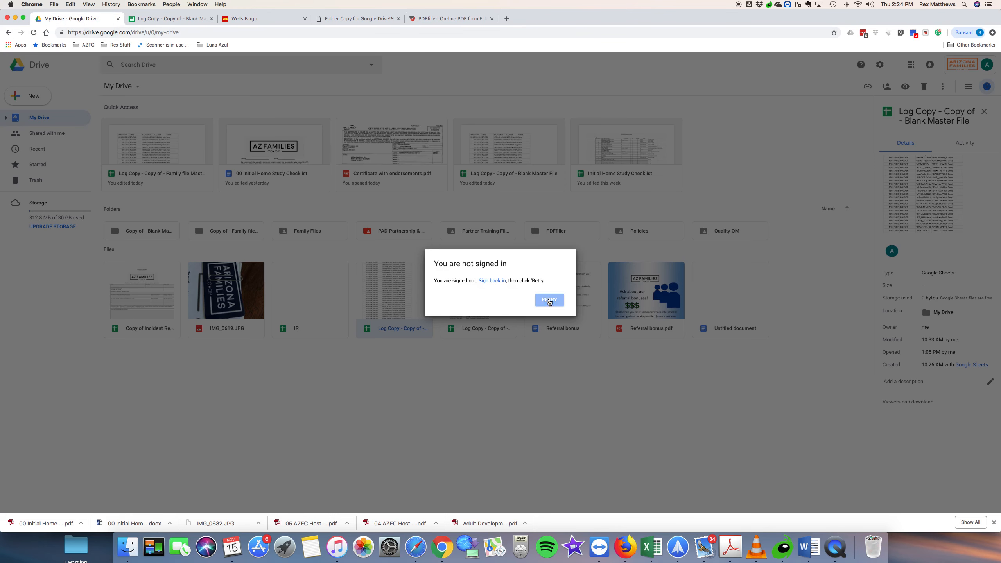
click(118, 18)
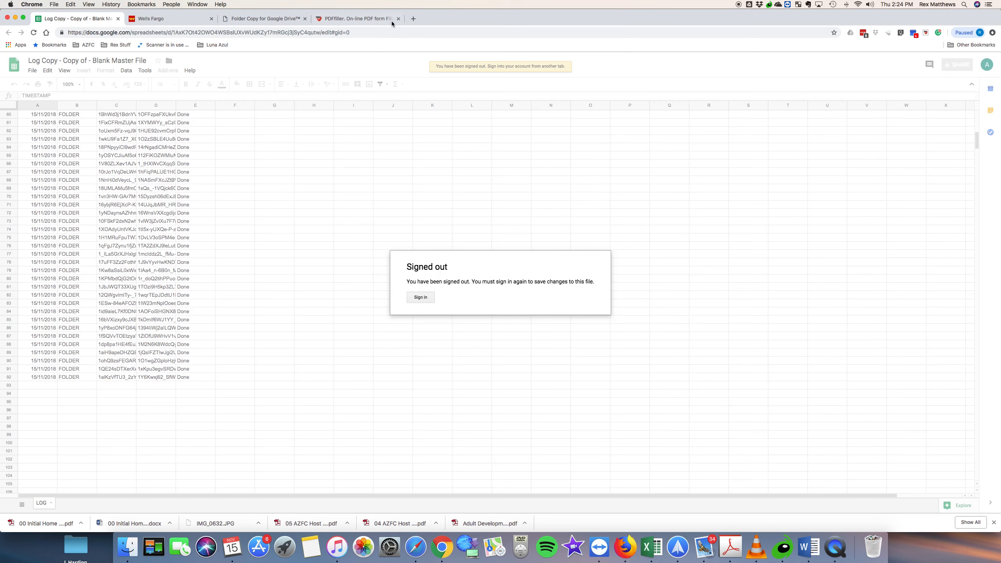
click(413, 19)
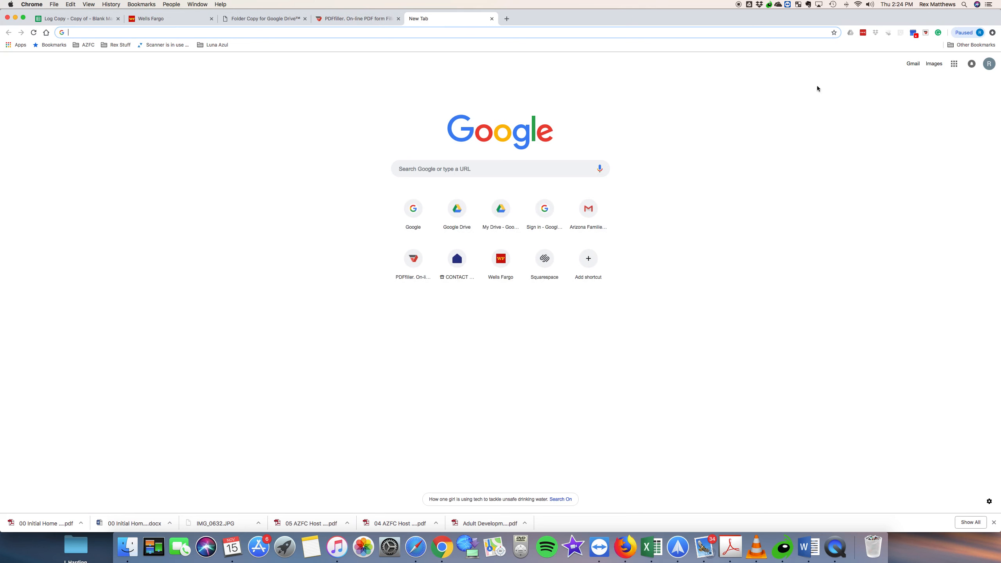
click(955, 64)
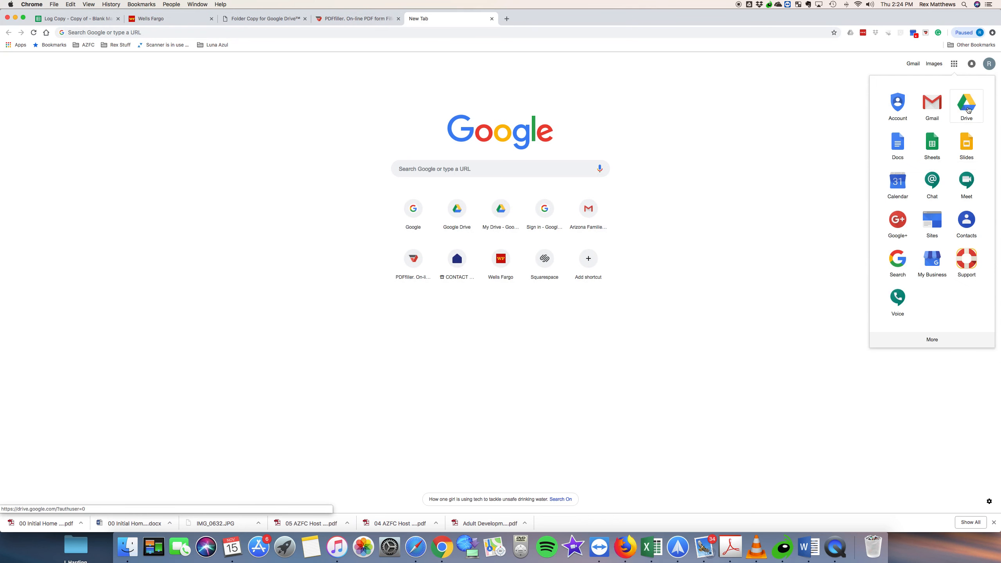
click(967, 104)
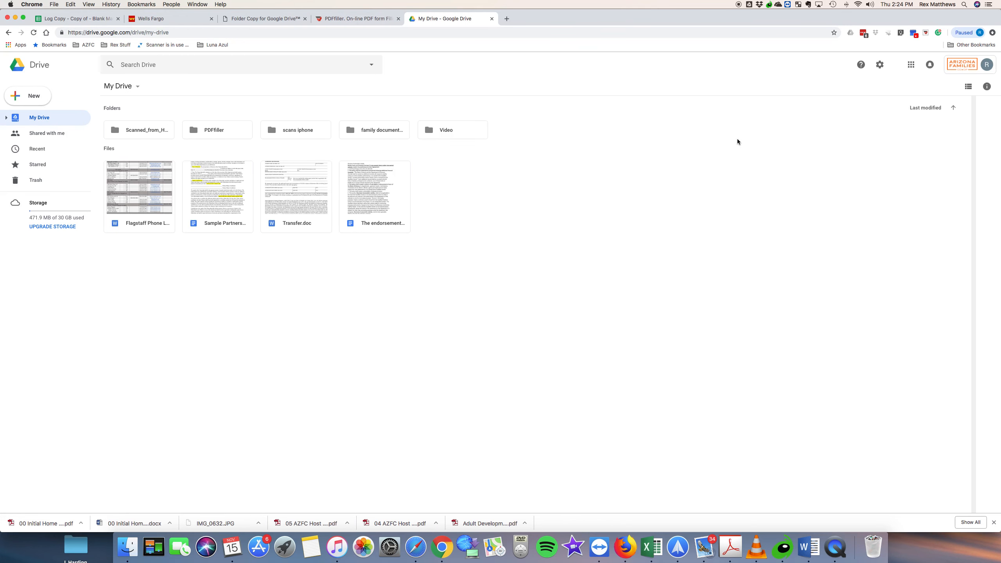
click(177, 33)
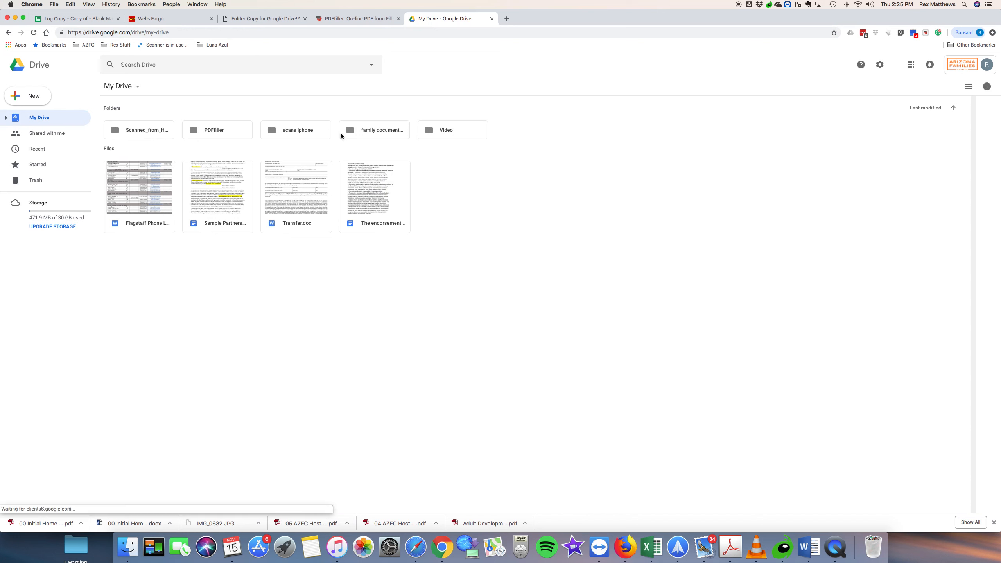
Reload My Drive, switch to the company's admin Google account and sign in with the account password
click(166, 32)
key(Return)
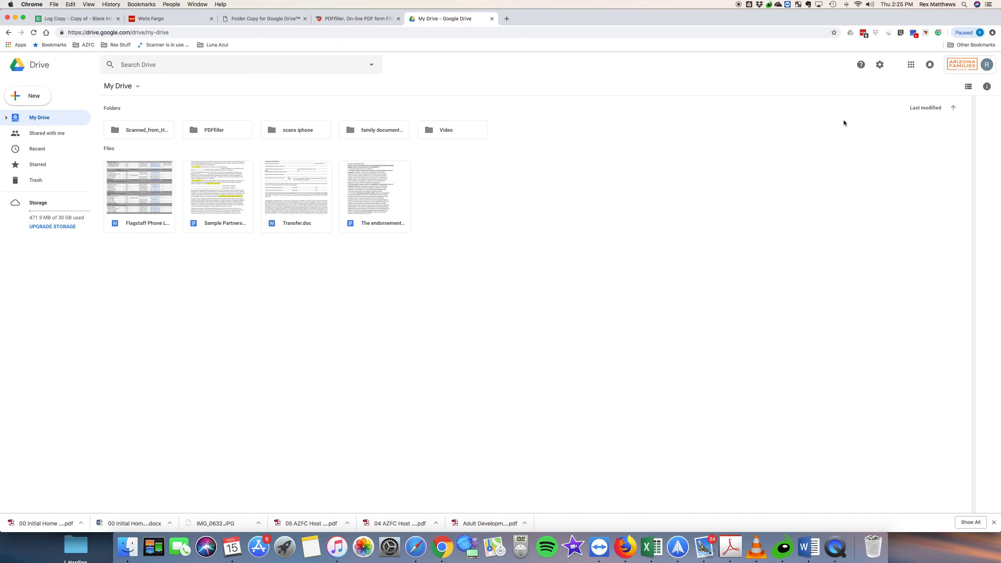
click(959, 69)
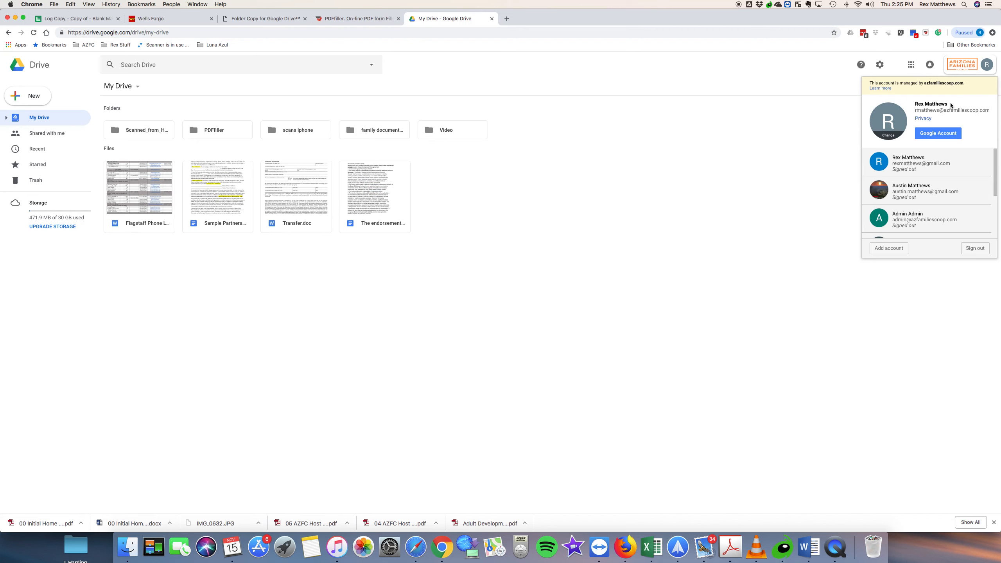
click(912, 222)
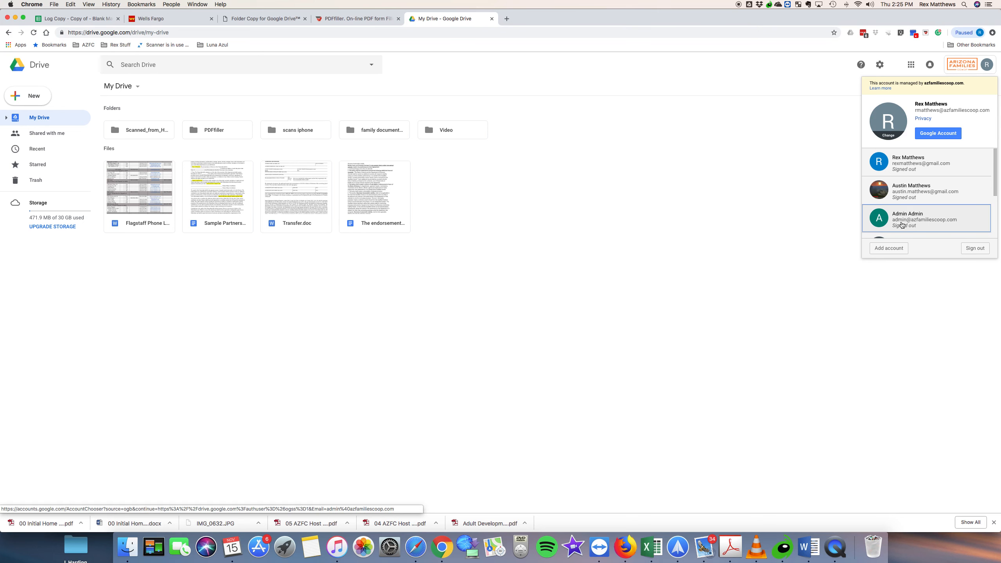
click(906, 224)
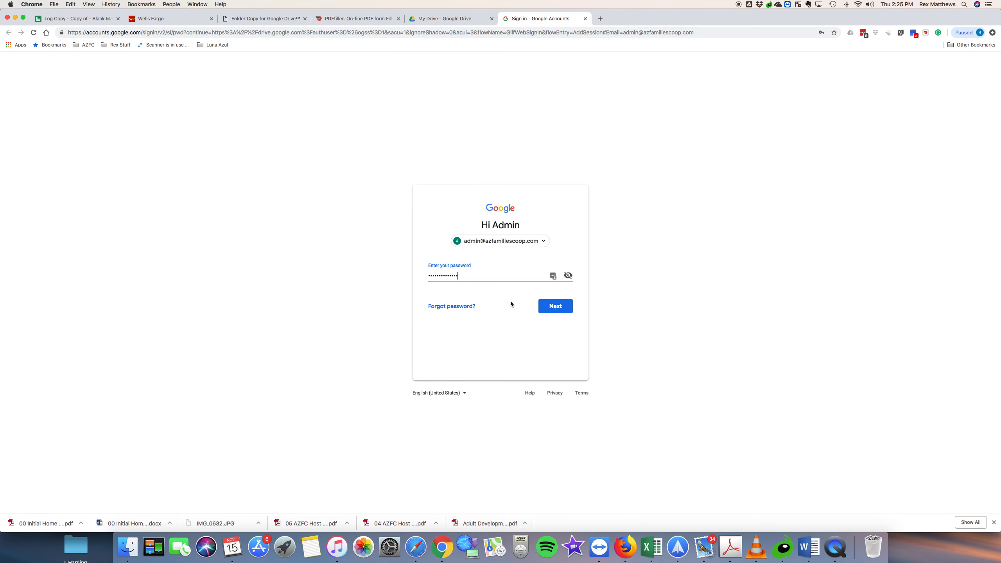
click(553, 308)
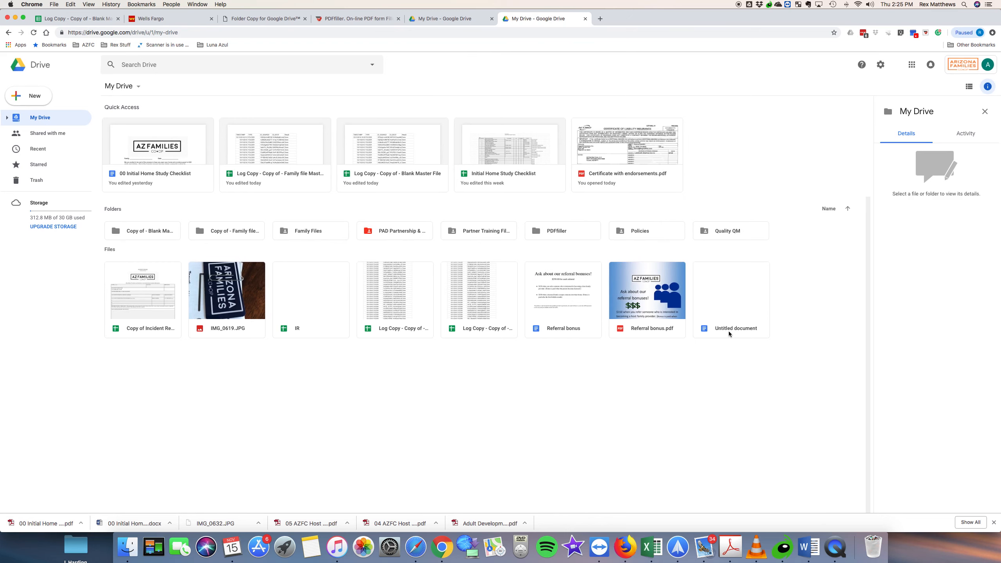
Return to PDFfiller, save the "rex test Attachment F(1)" envelope as a PDF in Dropbox's PDFfiller folder, and go back to the document list
click(449, 20)
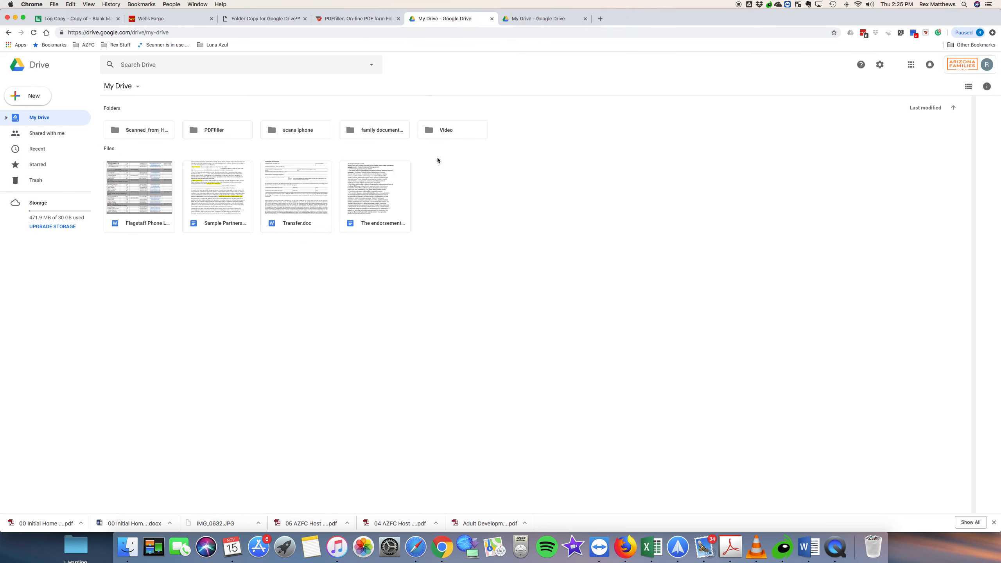
click(342, 18)
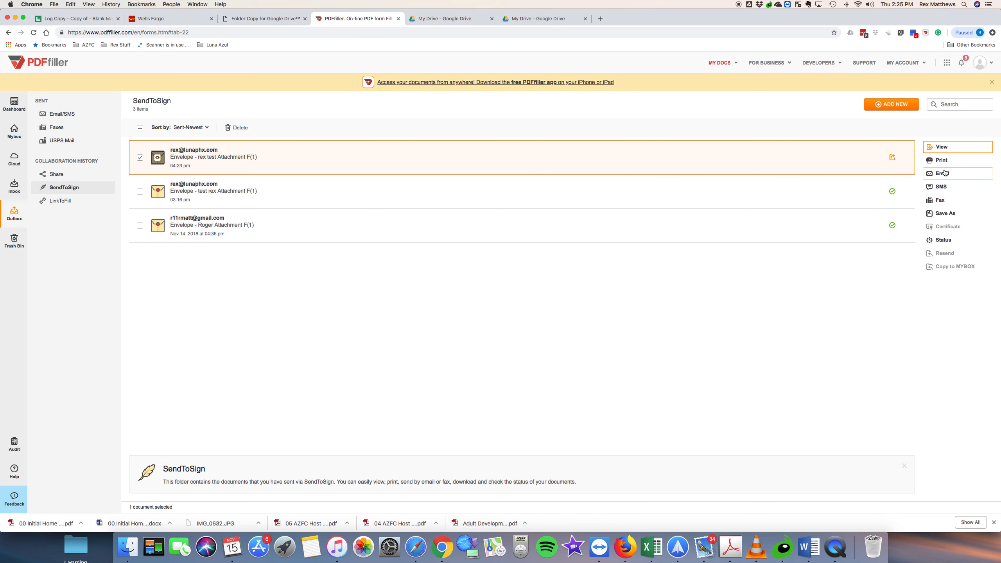
click(947, 214)
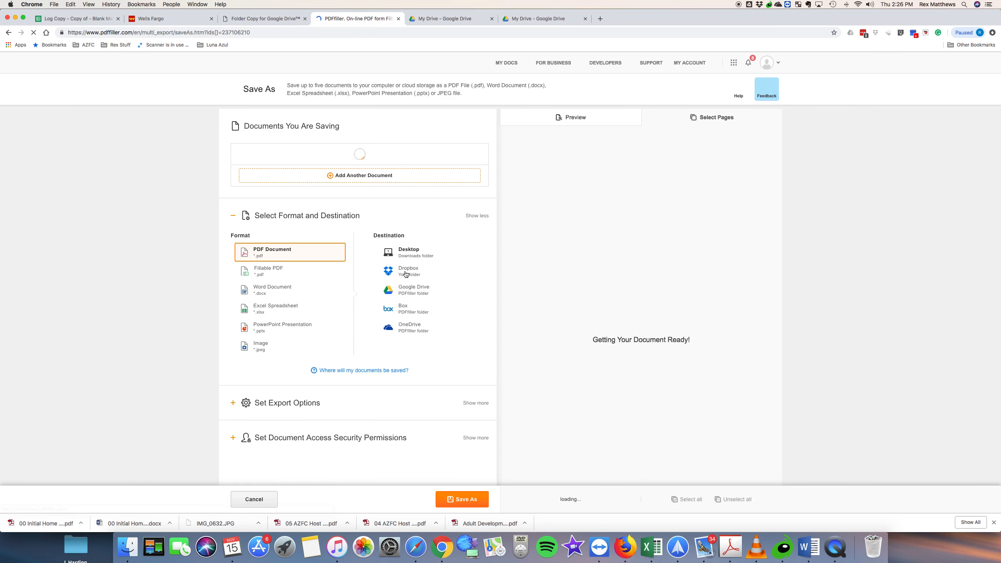
click(462, 500)
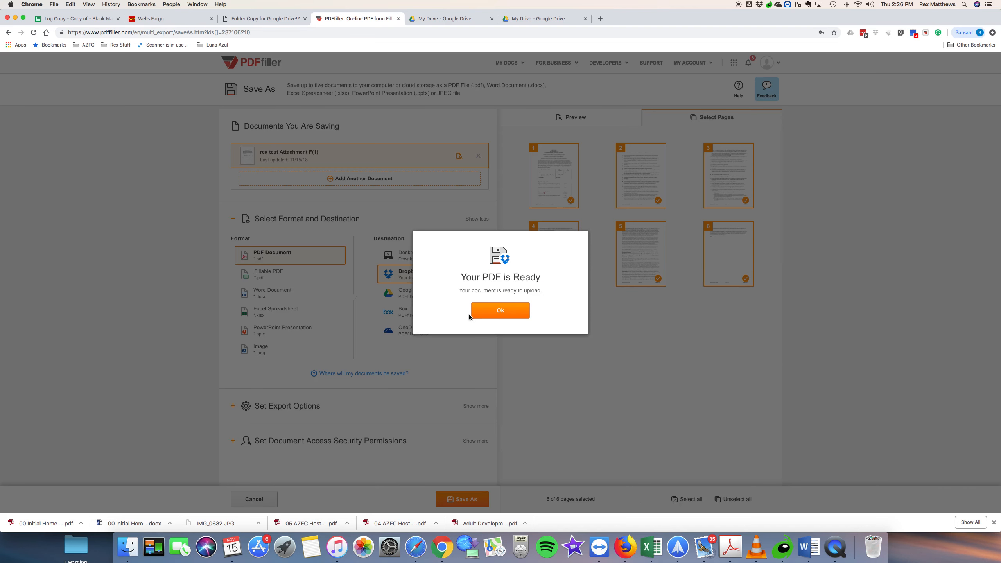
click(496, 312)
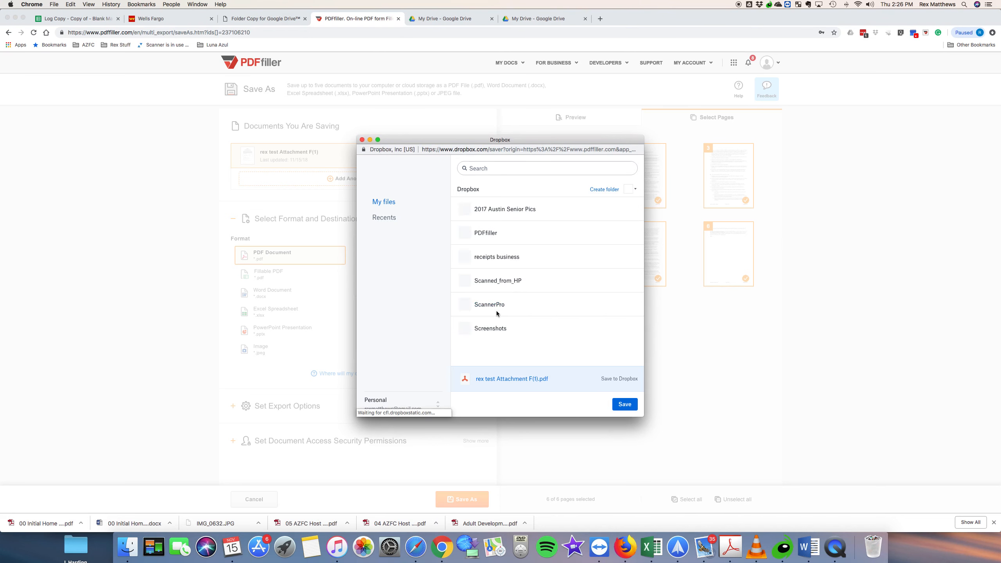
click(482, 233)
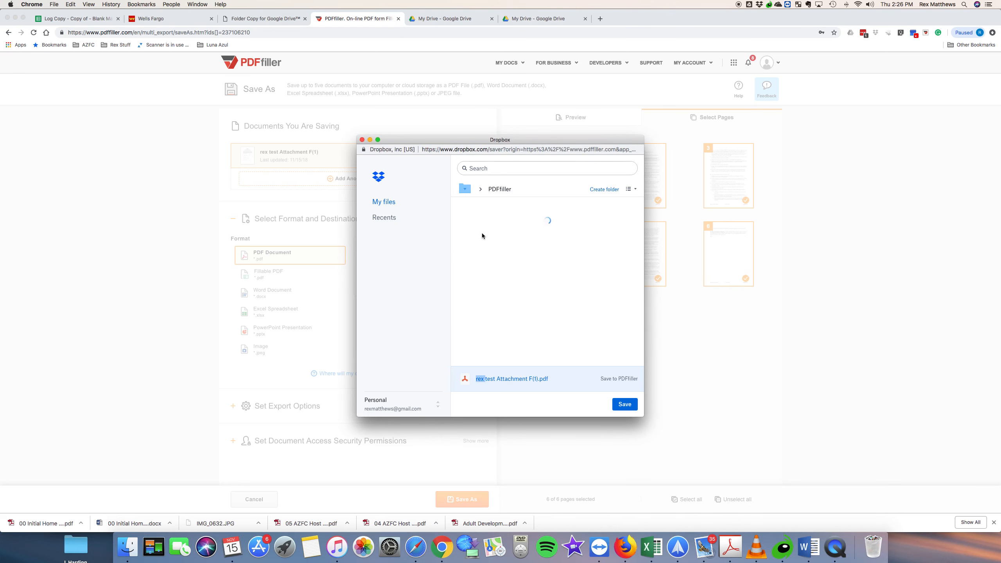
click(624, 405)
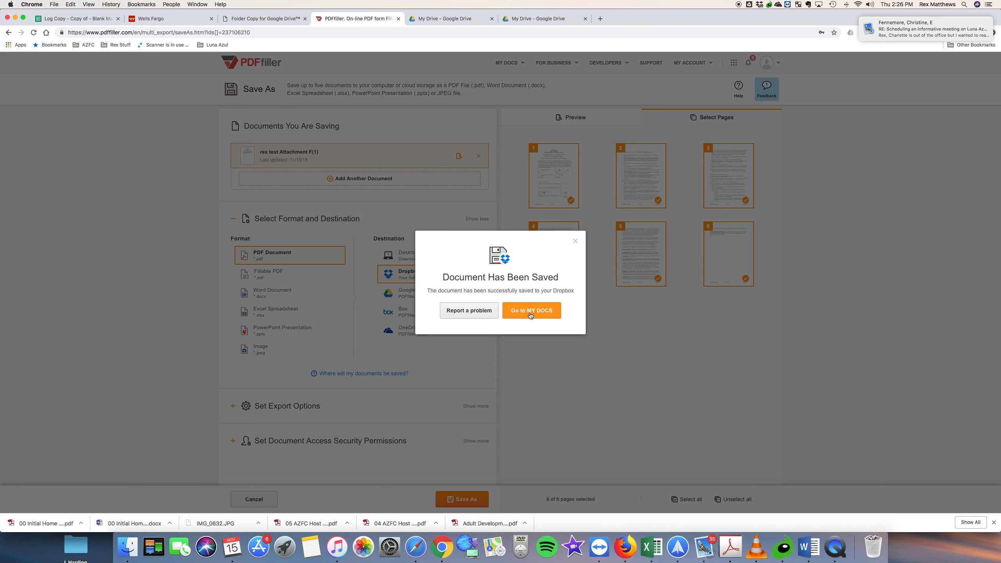
click(530, 311)
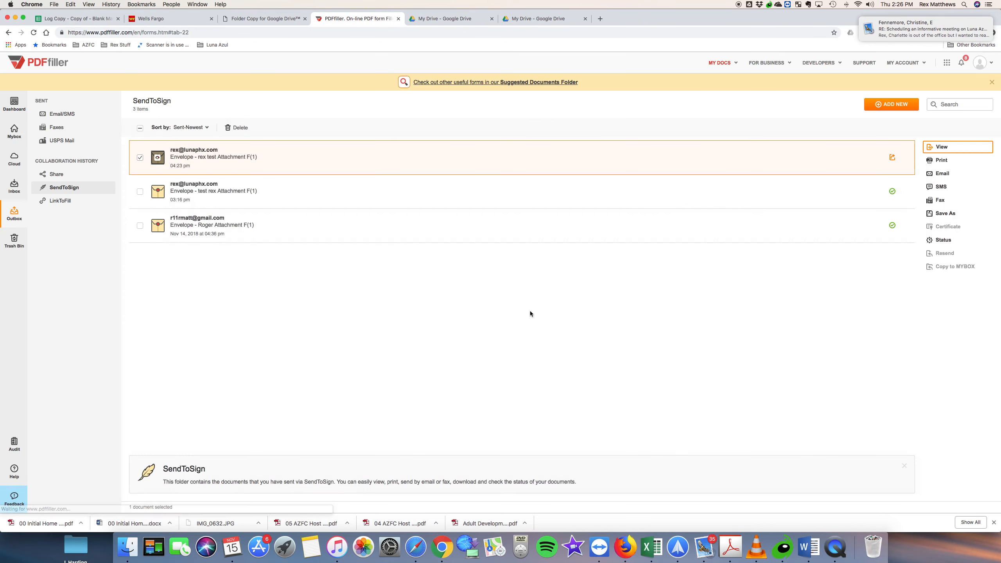
Check for "rex test Attachment F(1).pdf" in Dropbox's PDFfiller folder using Finder, then close the window and return to the PDFfiller document list
click(34, 525)
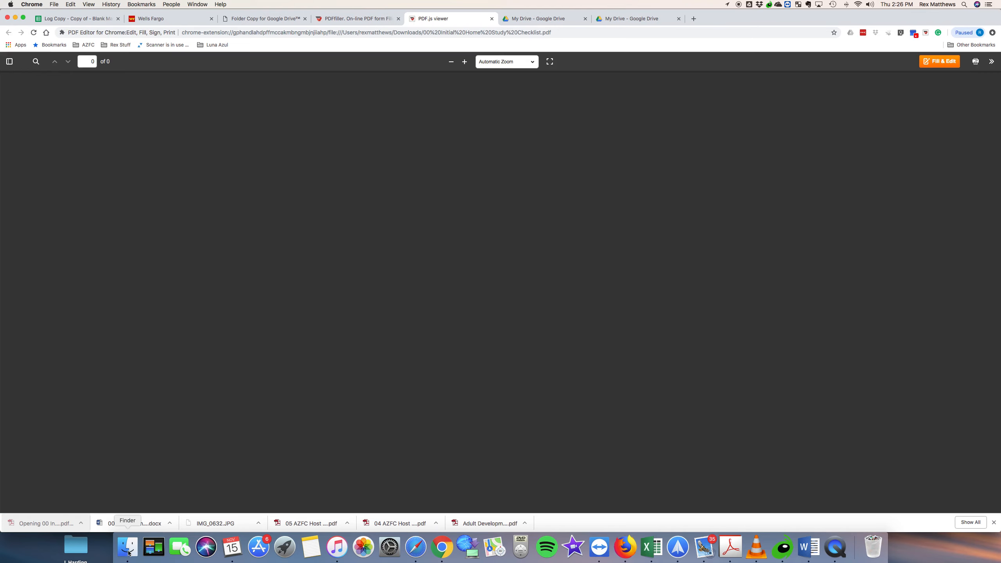
click(129, 553)
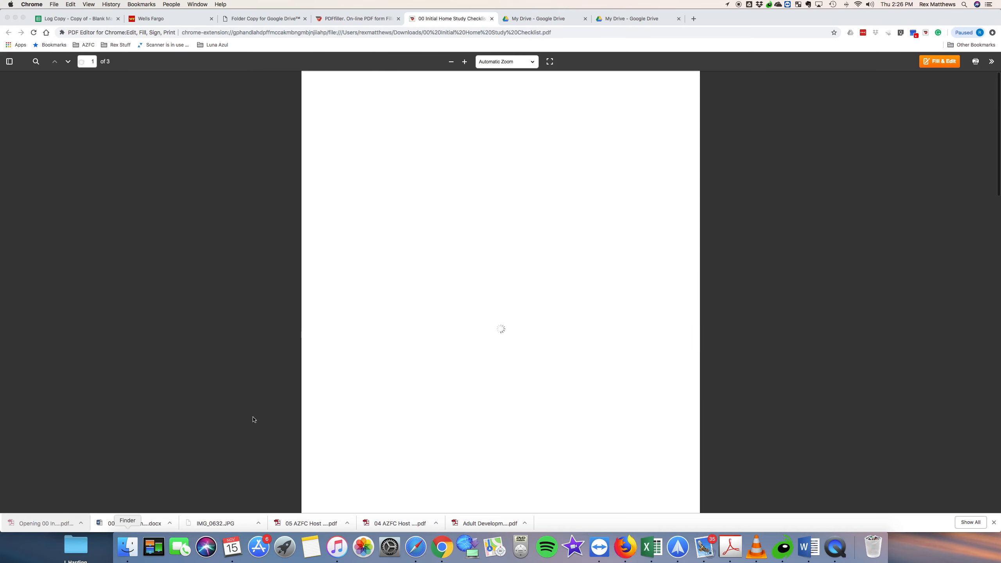
click(129, 548)
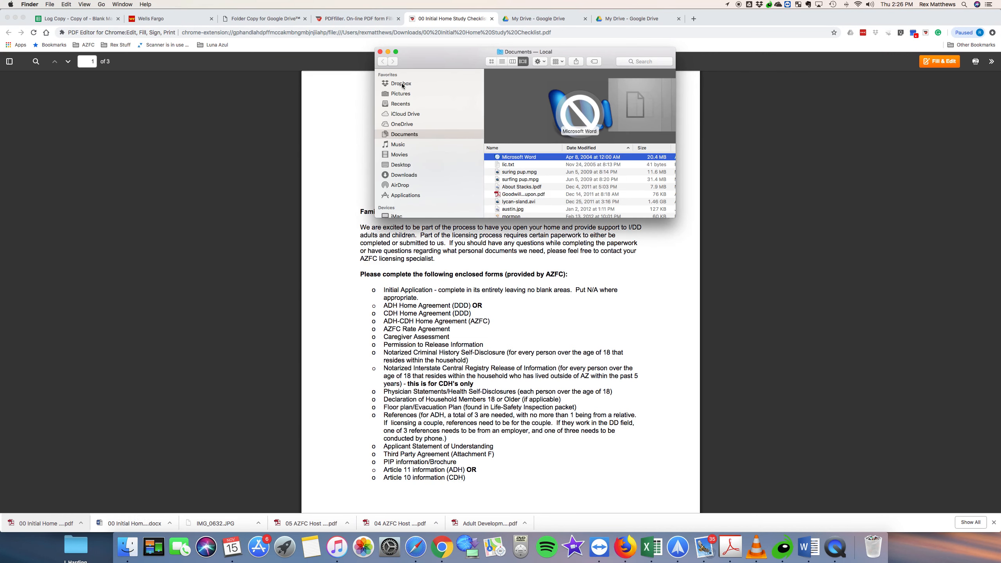
click(403, 84)
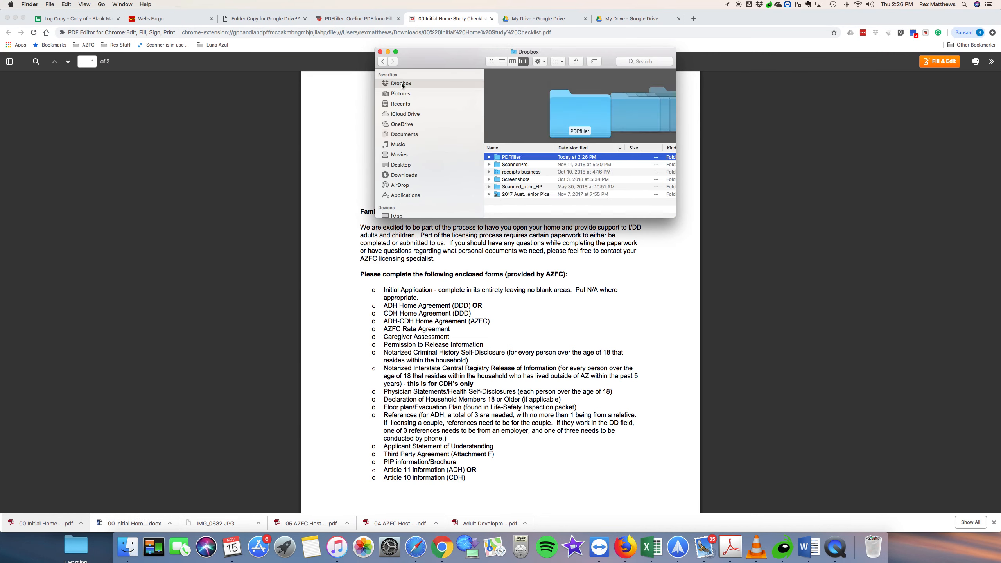
double_click(514, 158)
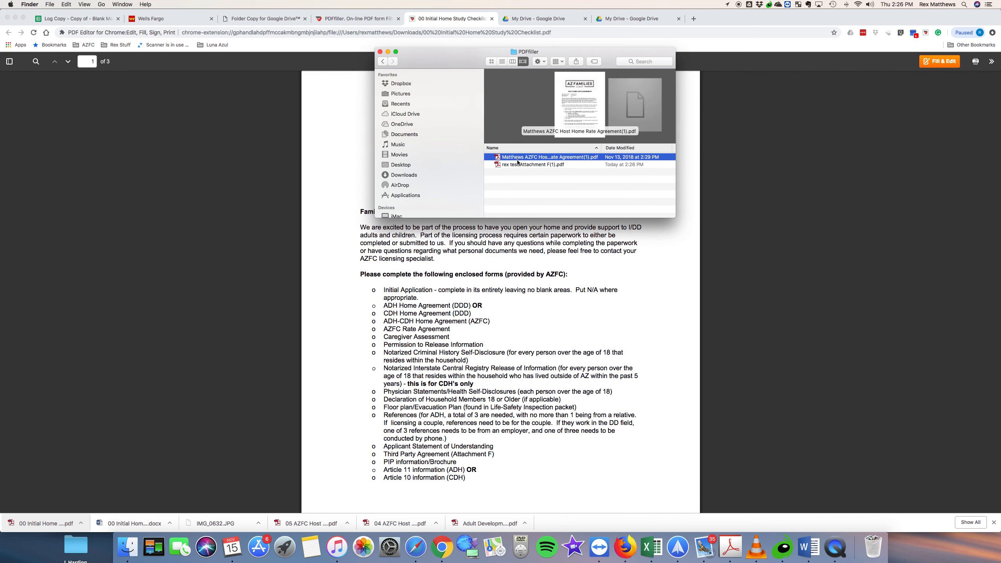
click(516, 165)
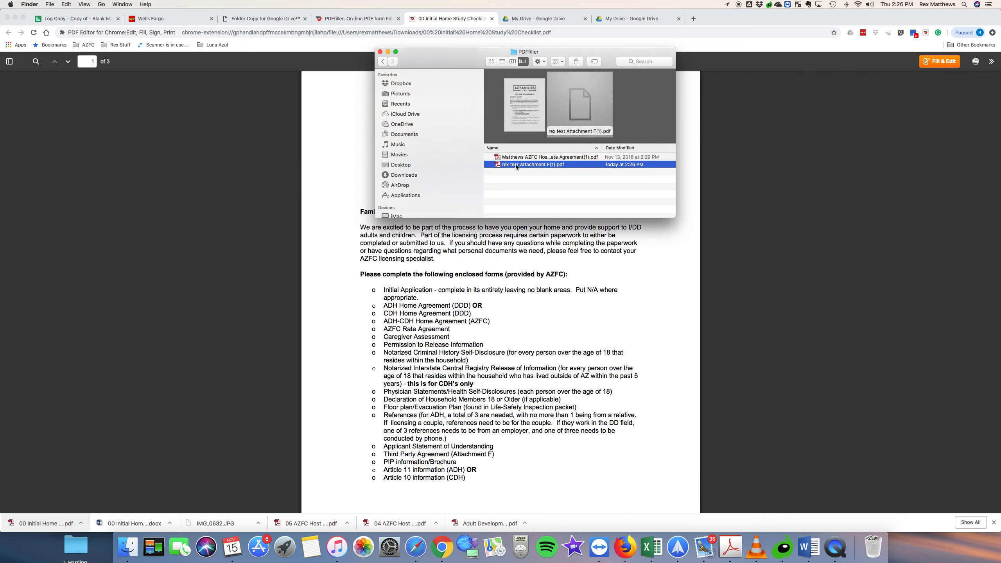
drag(516, 166, 544, 189)
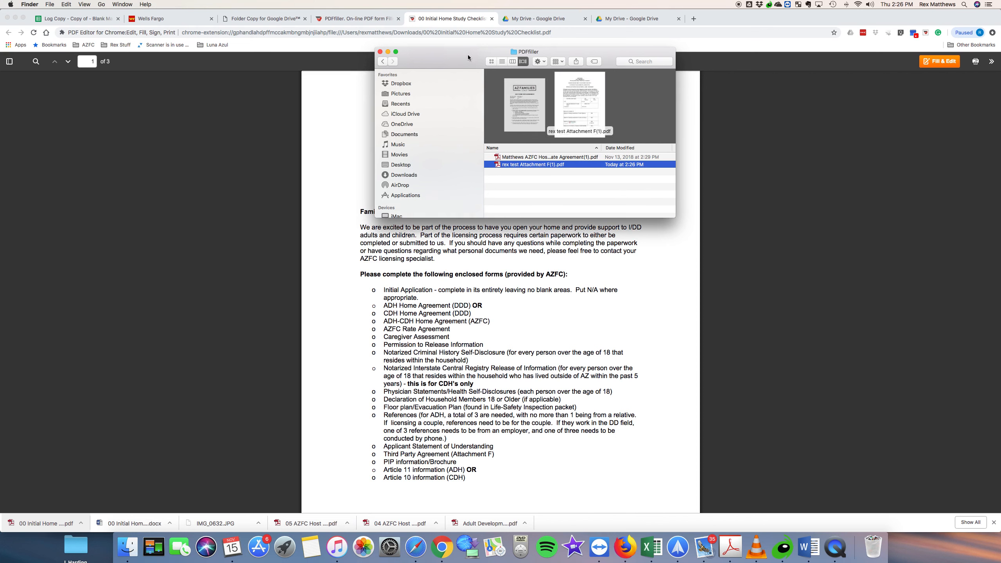
click(380, 52)
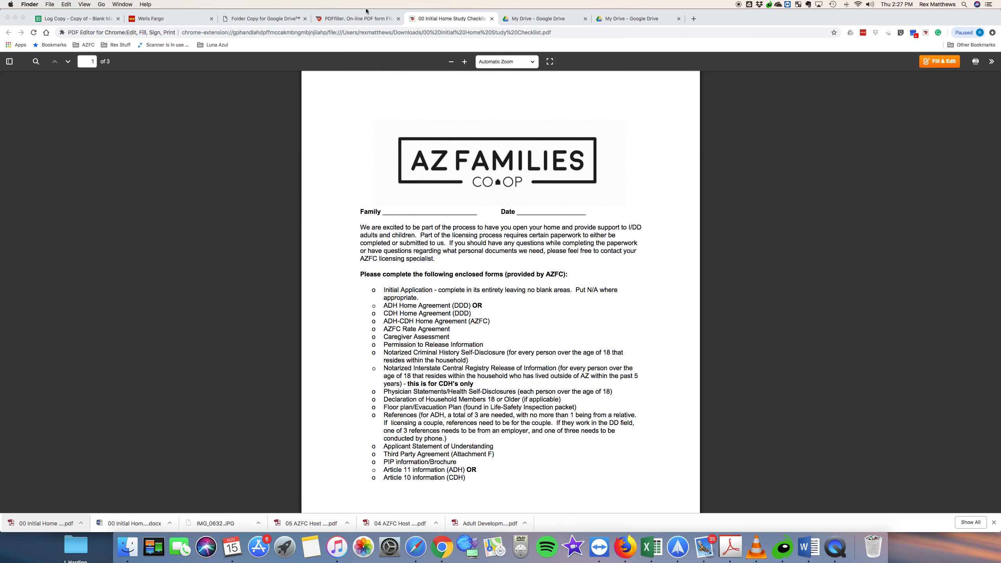
click(346, 21)
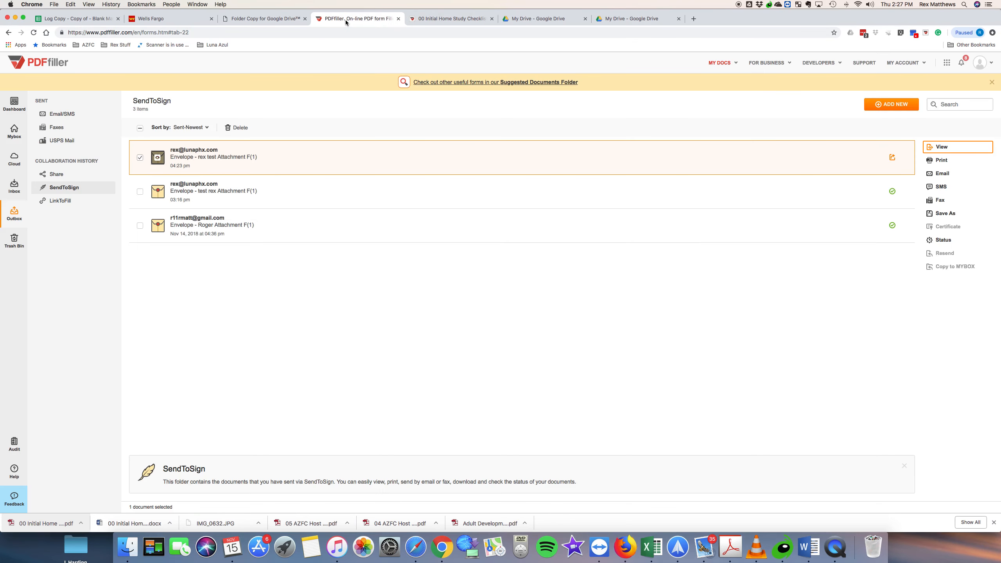